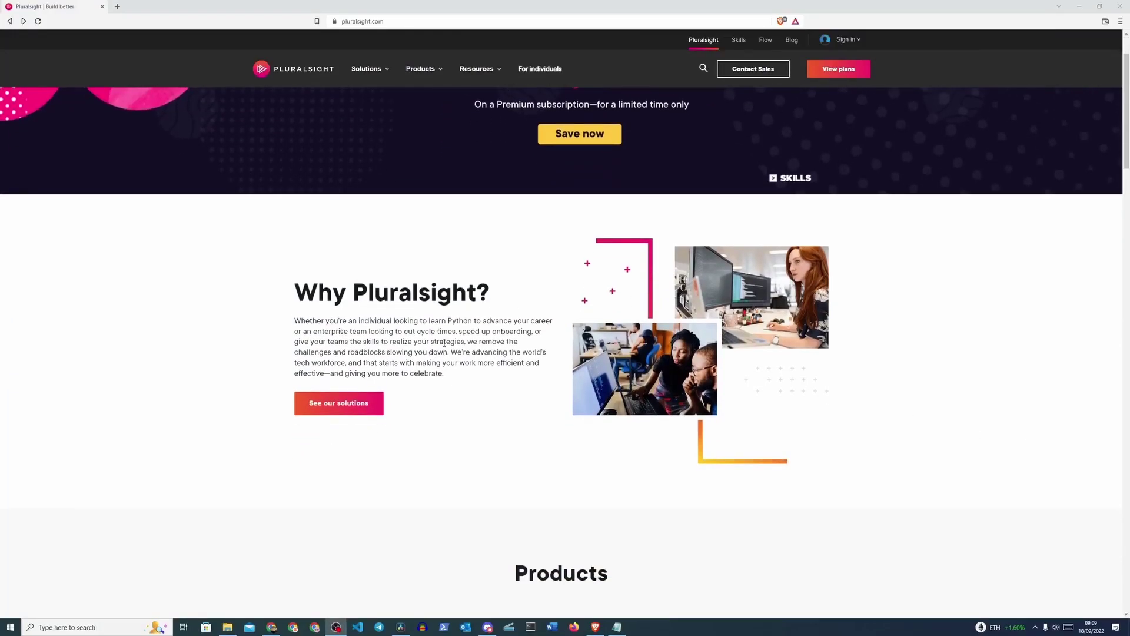
Step: Scroll down the Pluralsight home page and filter the courses to Beginner level
scroll(446, 342, down, 7)
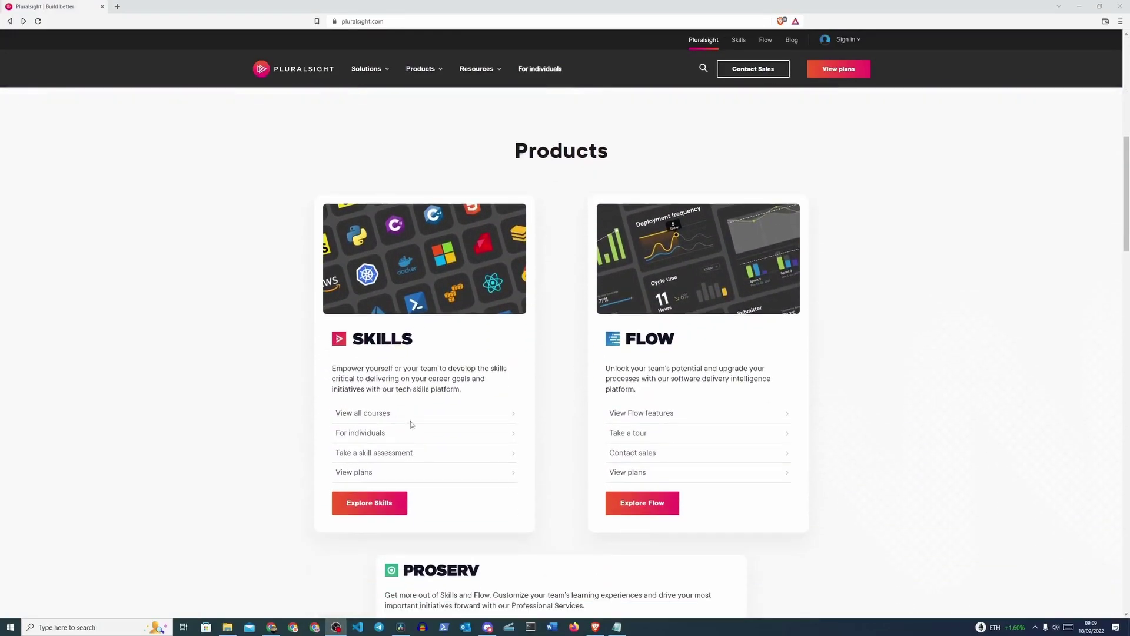
scroll(413, 424, down, 7)
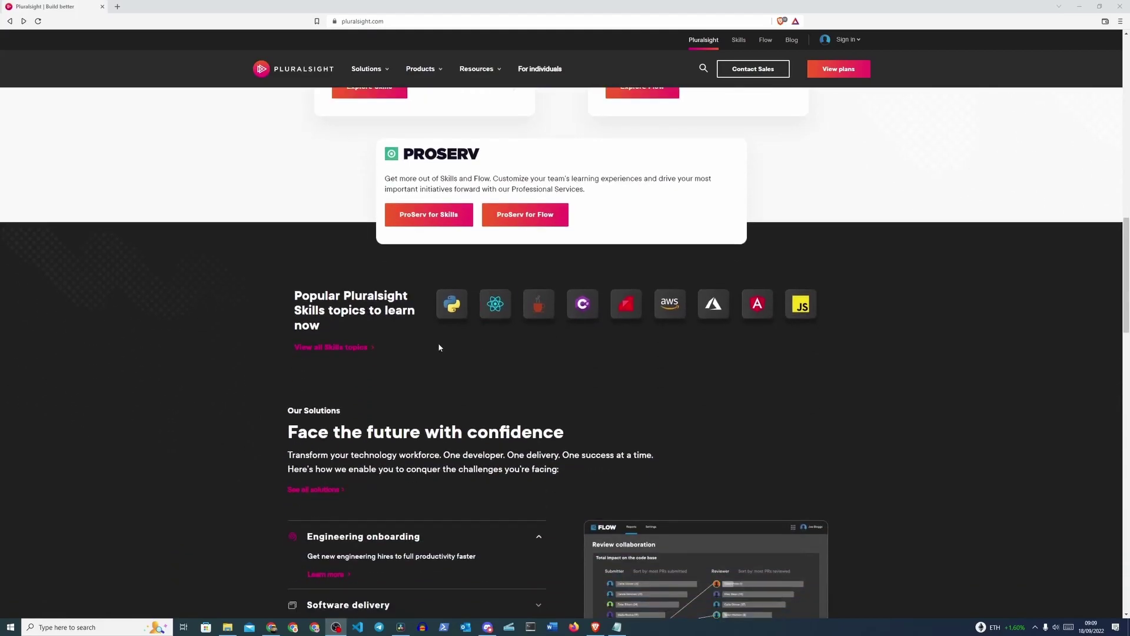
scroll(439, 347, down, 8)
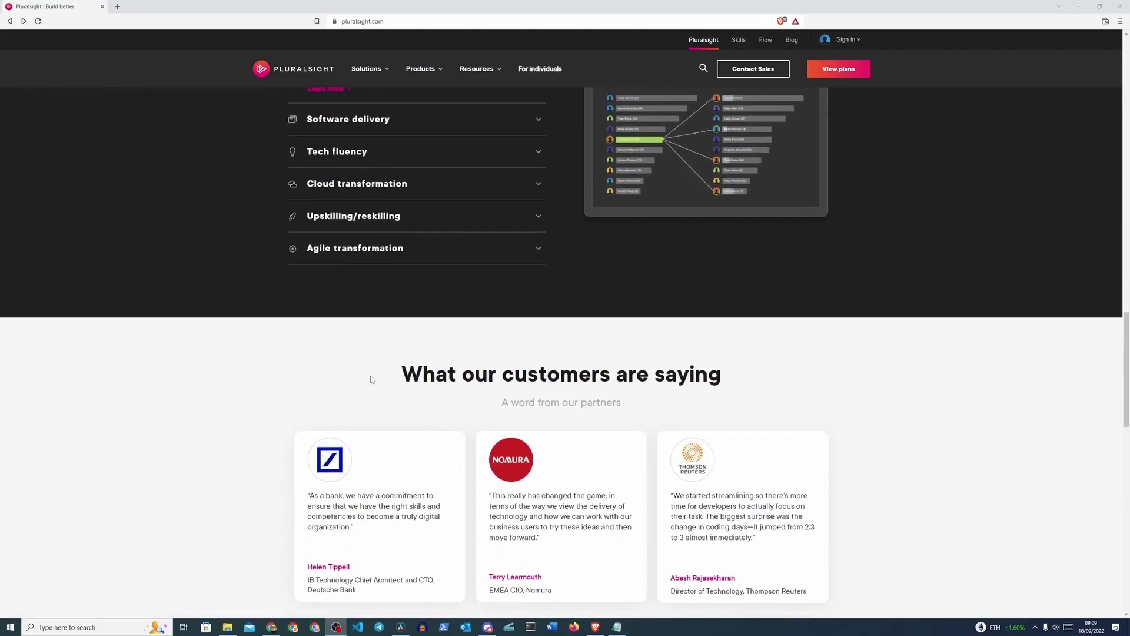
scroll(565, 371, down, 5)
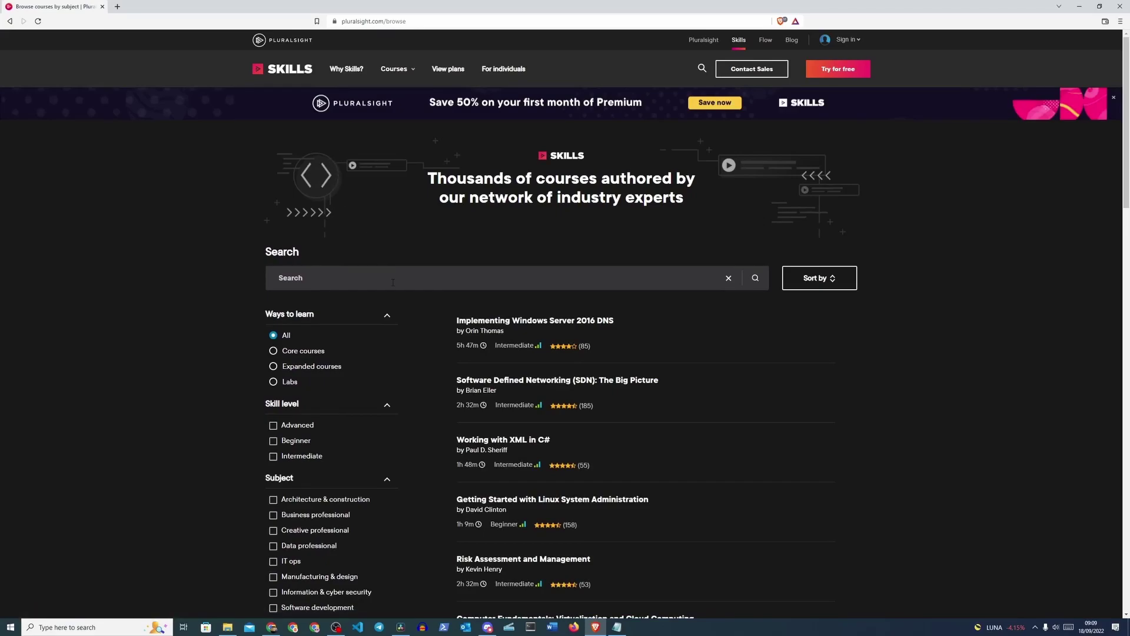
scroll(392, 282, down, 2)
scroll(371, 285, down, 1)
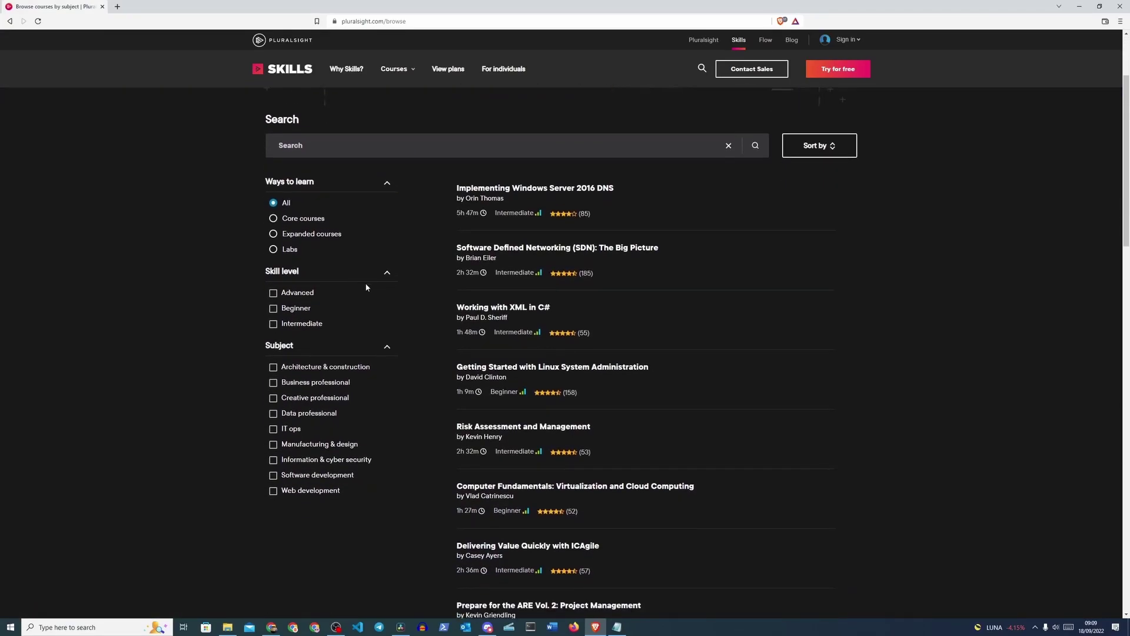
click(273, 310)
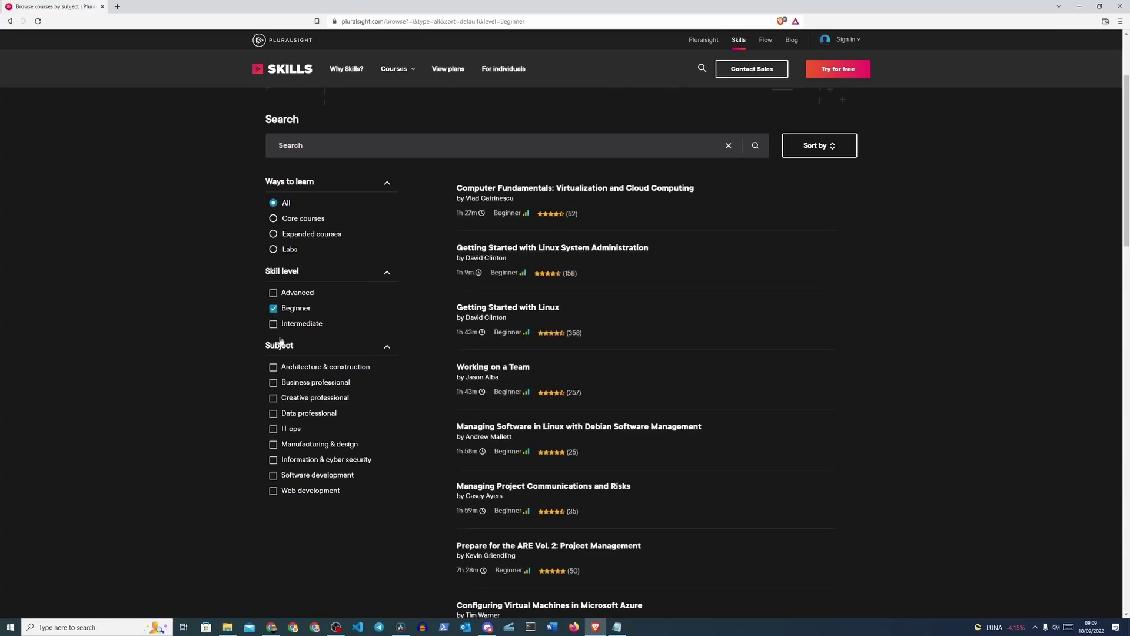
Step: Open the Microsoft Azure Deployment learning path from the course catalogue, then reopen the catalogue menu
click(394, 69)
click(721, 144)
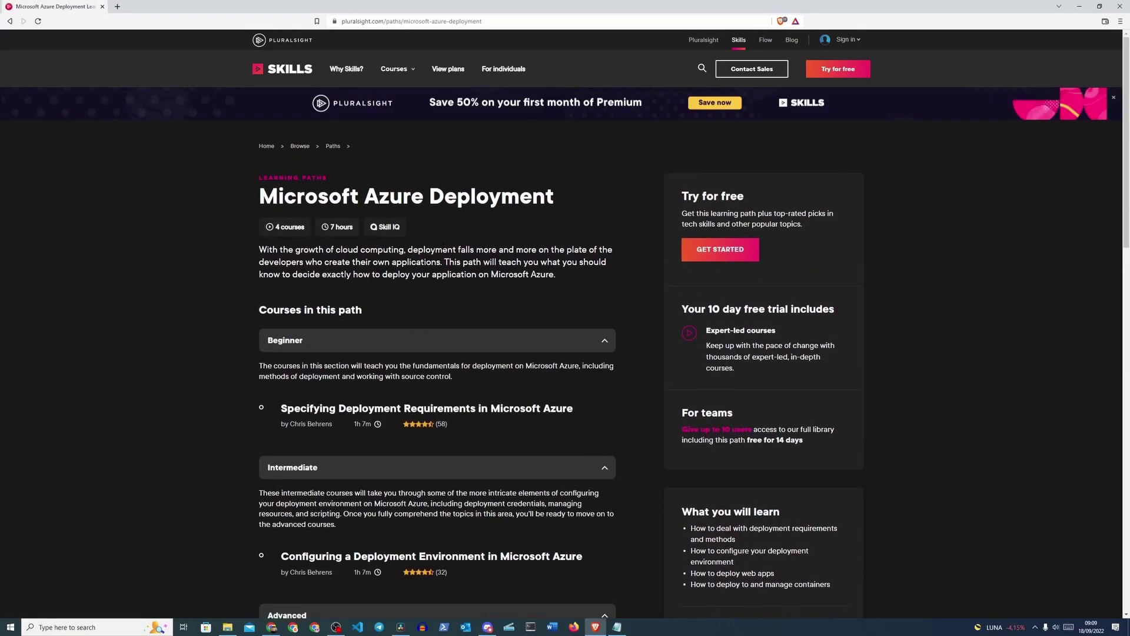
scroll(478, 239, down, 3)
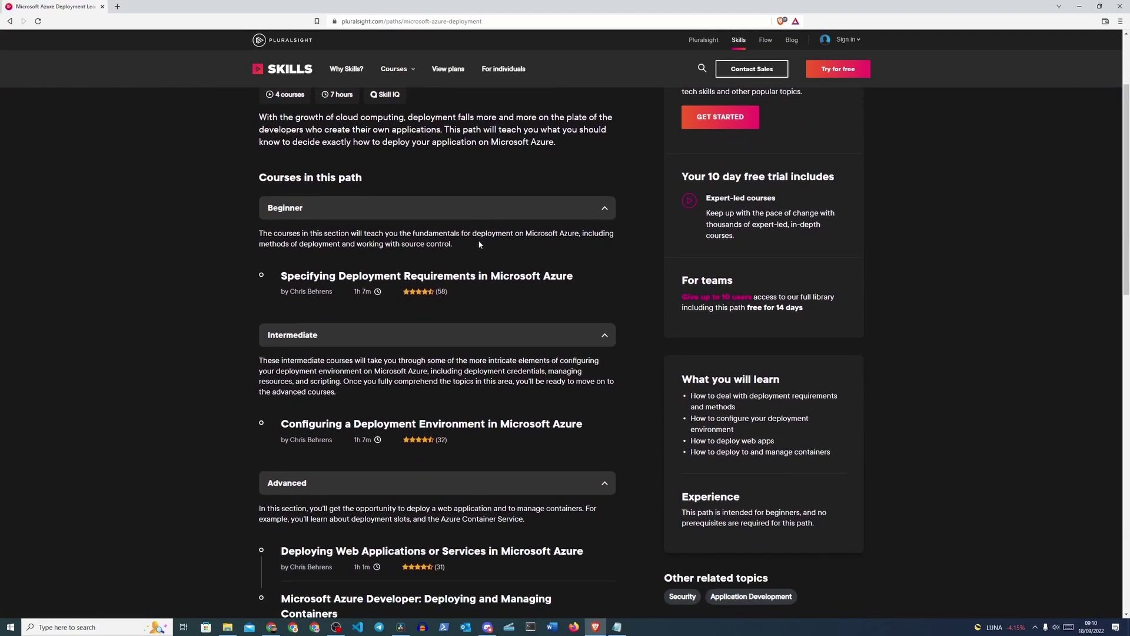
click(407, 69)
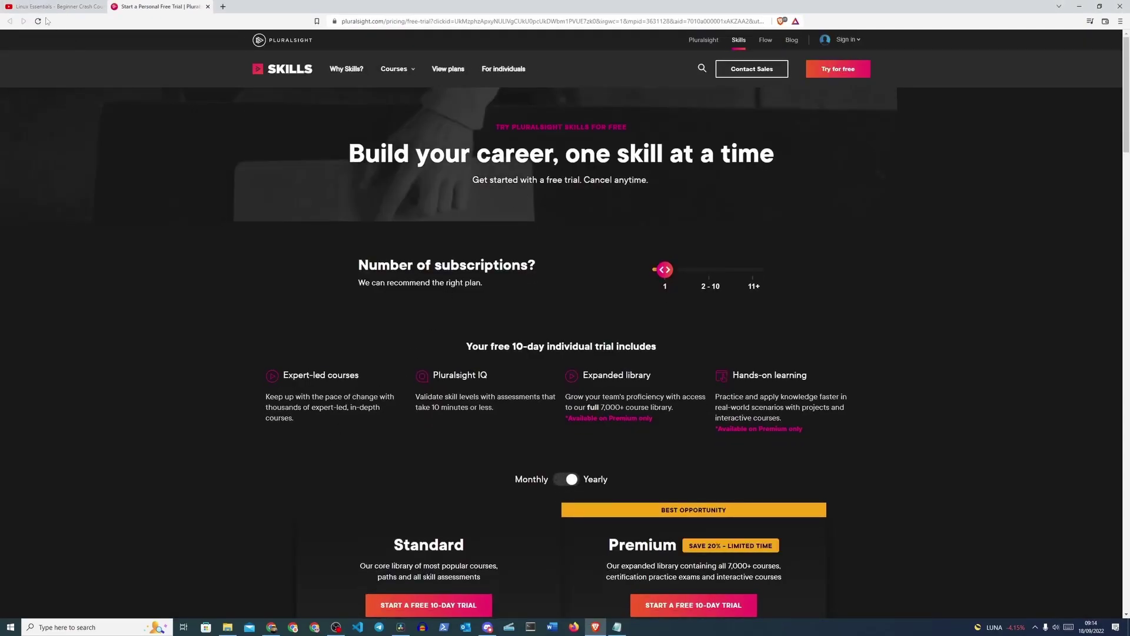
Step: Go to the Linux Essentials video tab and follow the Pluralsight link in its description
click(44, 7)
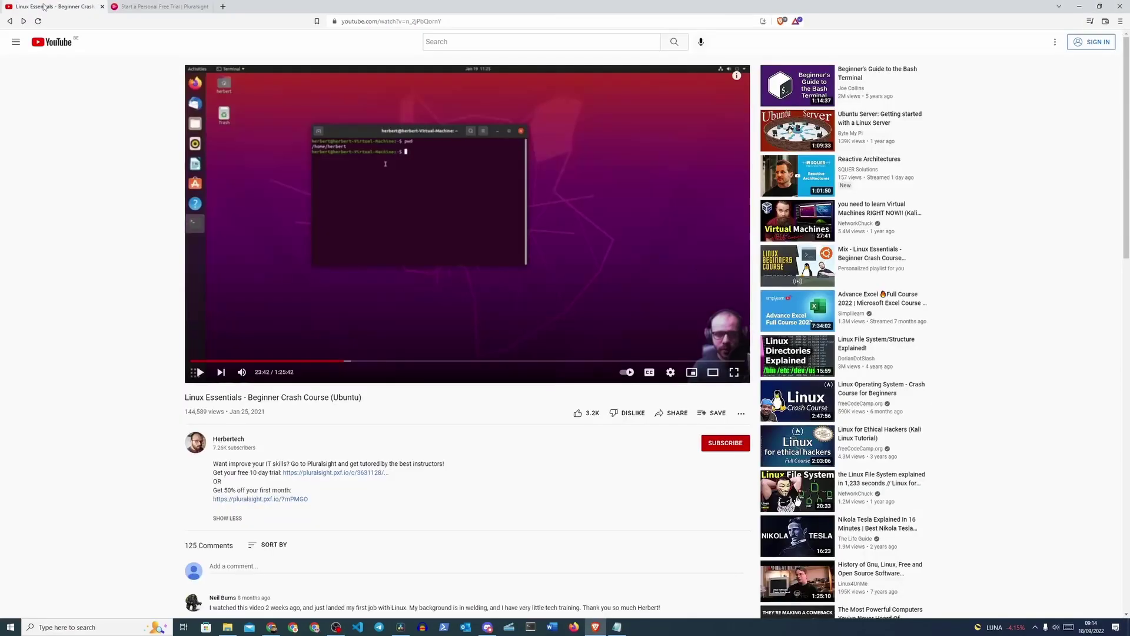
click(259, 499)
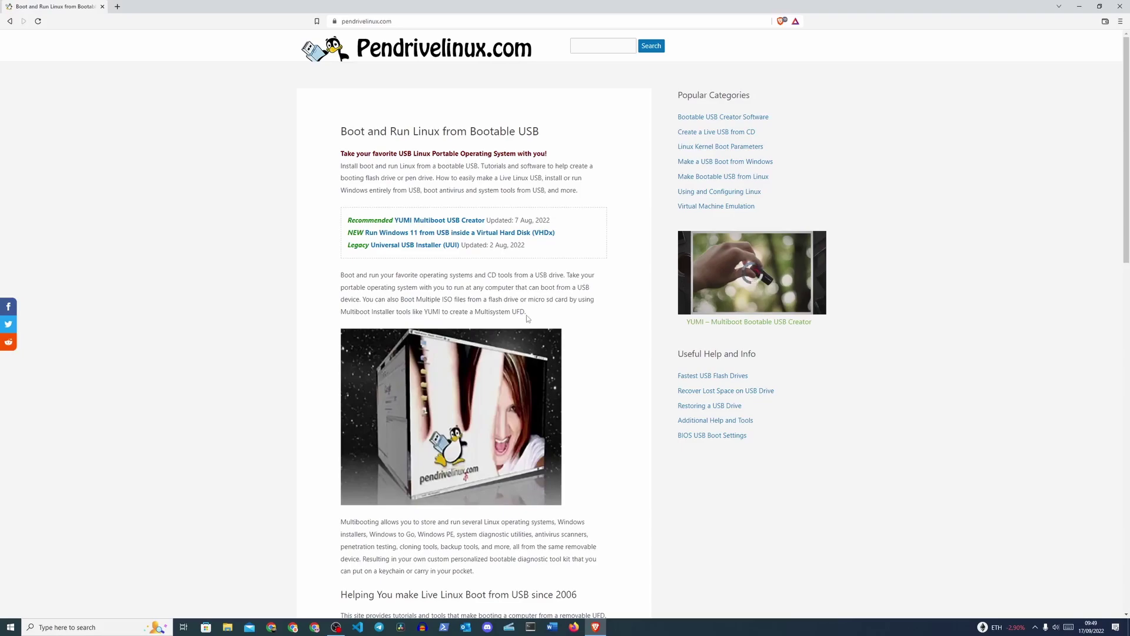
drag(527, 316, 440, 314)
click(559, 317)
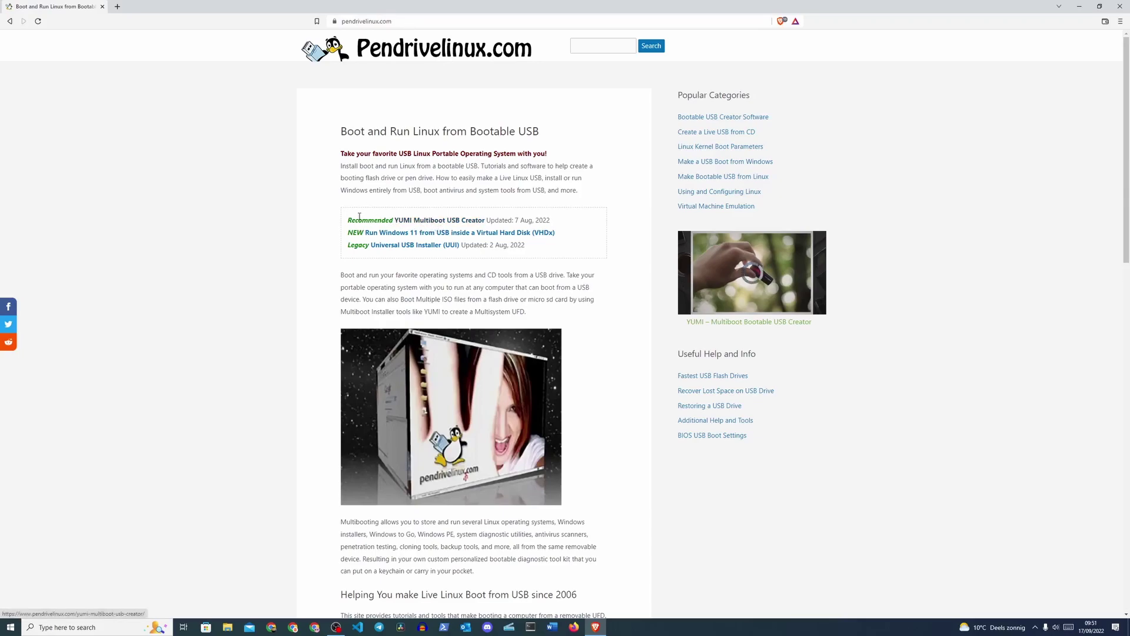
Step: Open the YUMI Multiboot USB Creator article and accept the recommended cookies
click(419, 223)
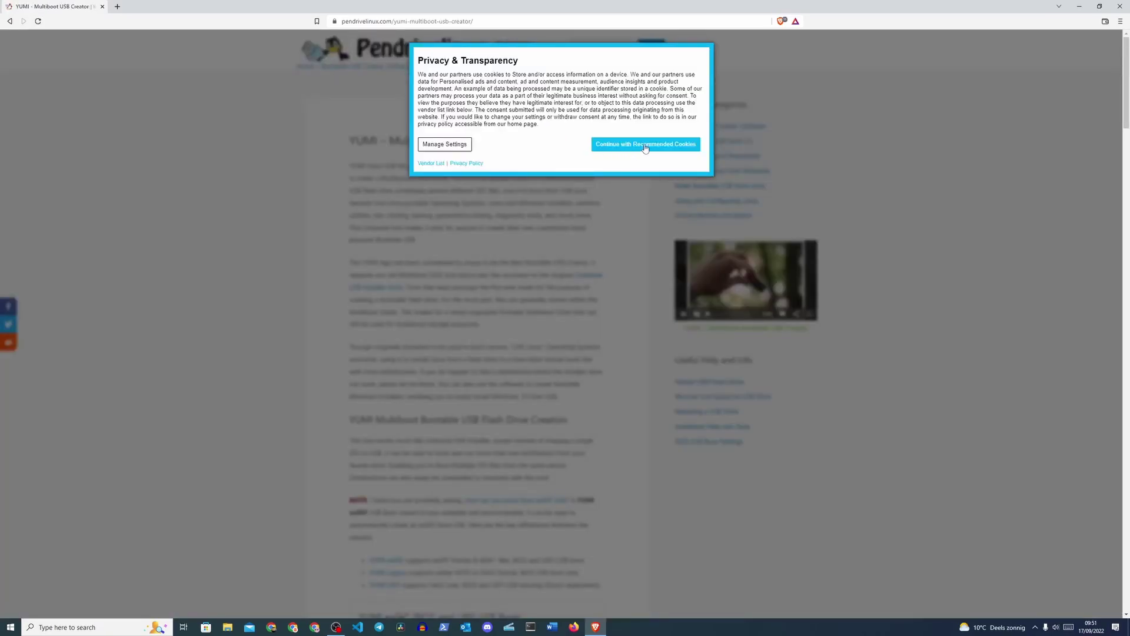
click(645, 145)
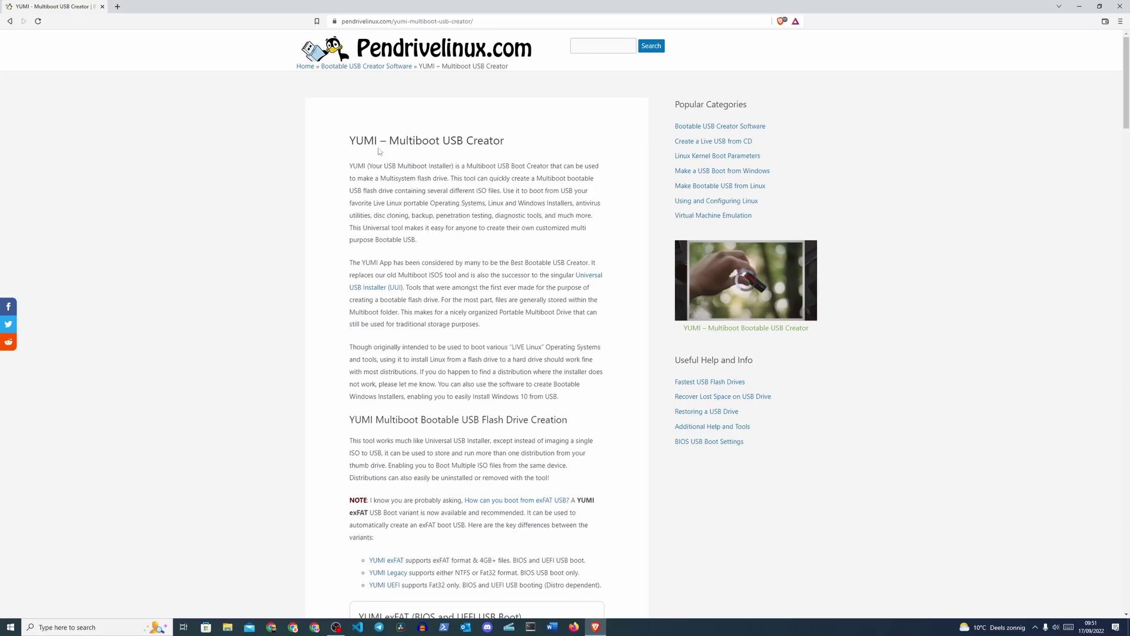
scroll(426, 217, down, 2)
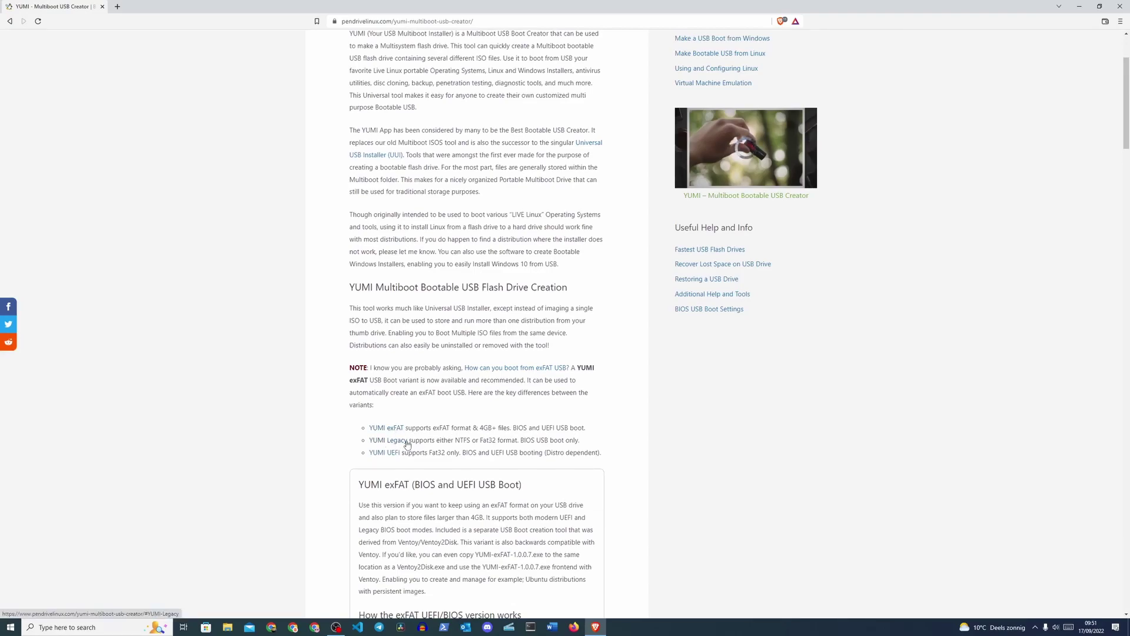
Step: Highlight the Legacy, UEFI and Fat32 notes, then jump to the YUMI exFAT section
drag(411, 442, 545, 441)
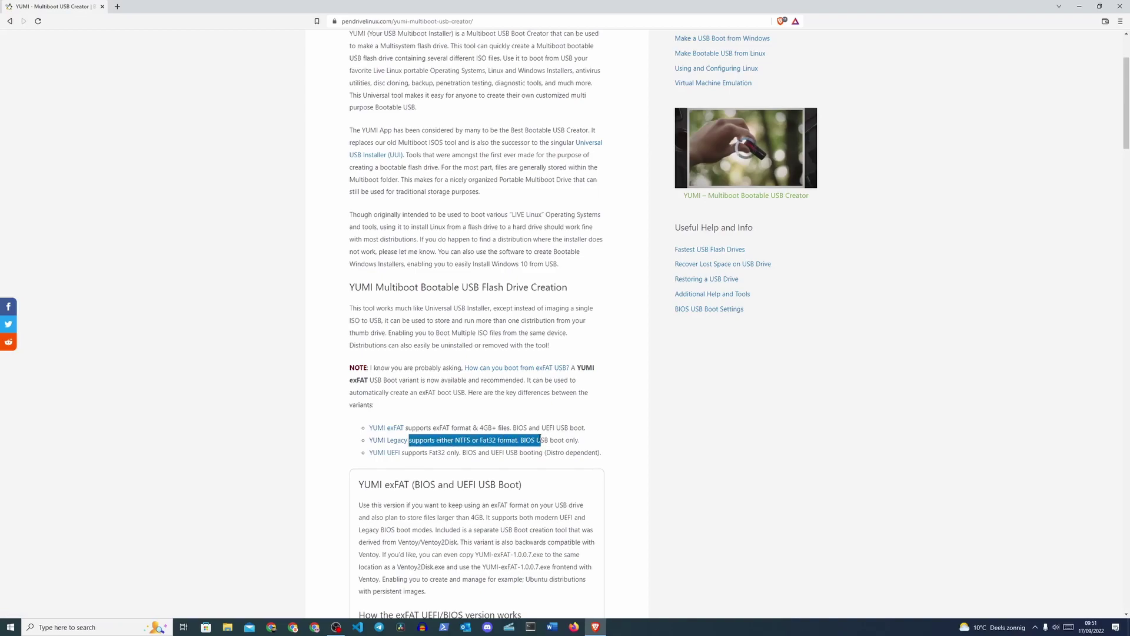
click(398, 433)
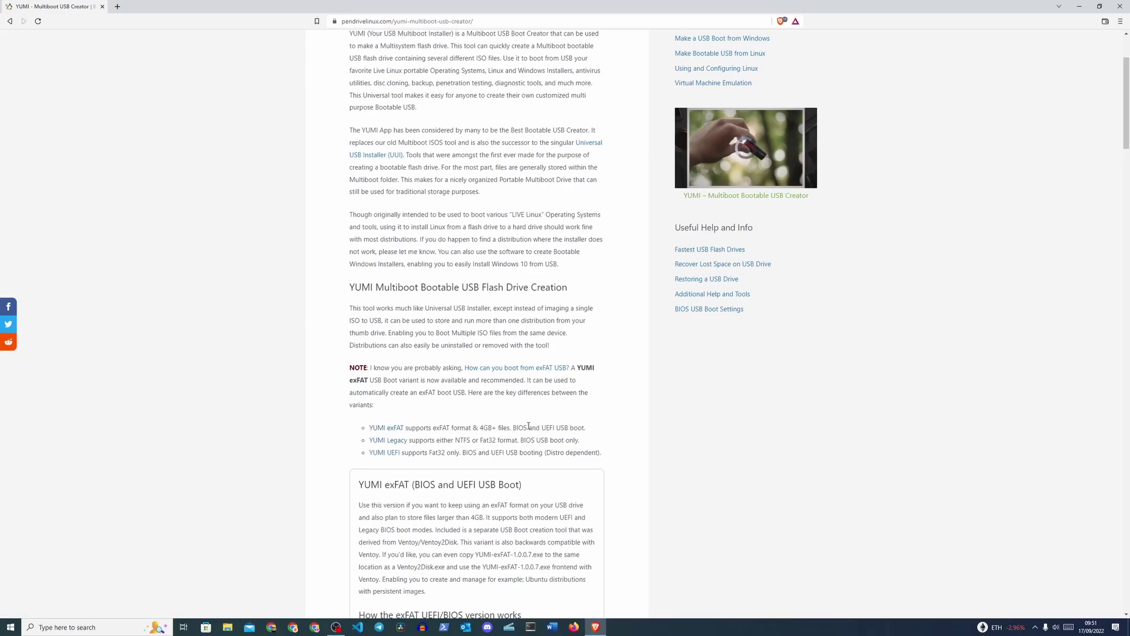
drag(541, 426, 556, 426)
click(512, 456)
drag(430, 452, 445, 452)
click(440, 462)
click(388, 428)
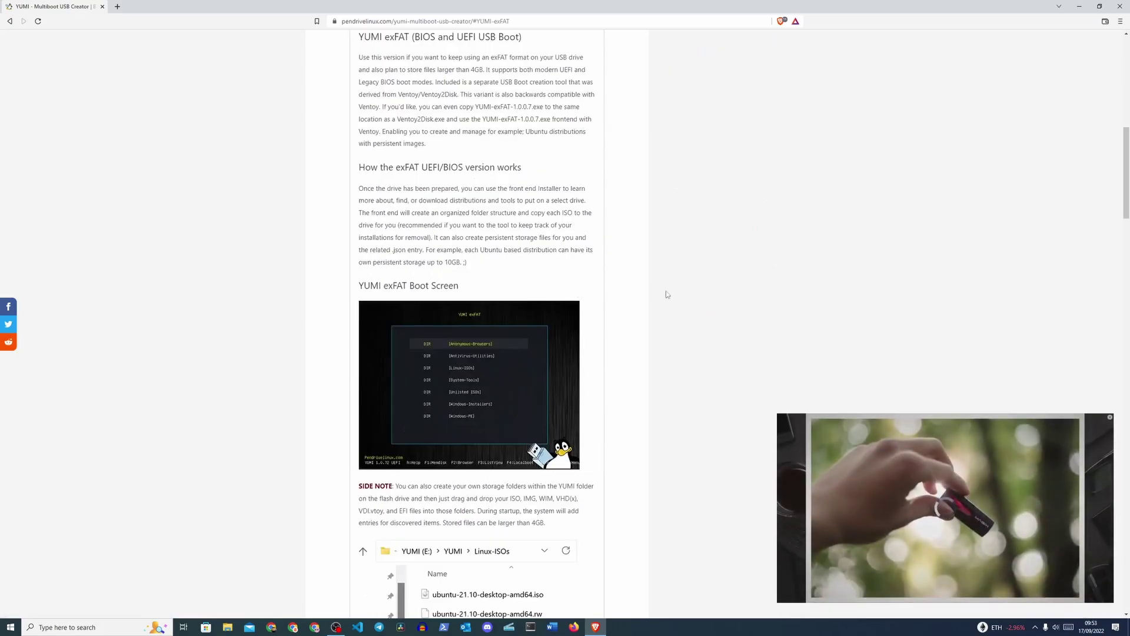
Step: Download the YUMI exFAT installer and save YUMI-exFAT-1.0.0.7.exe into Downloads
click(1110, 419)
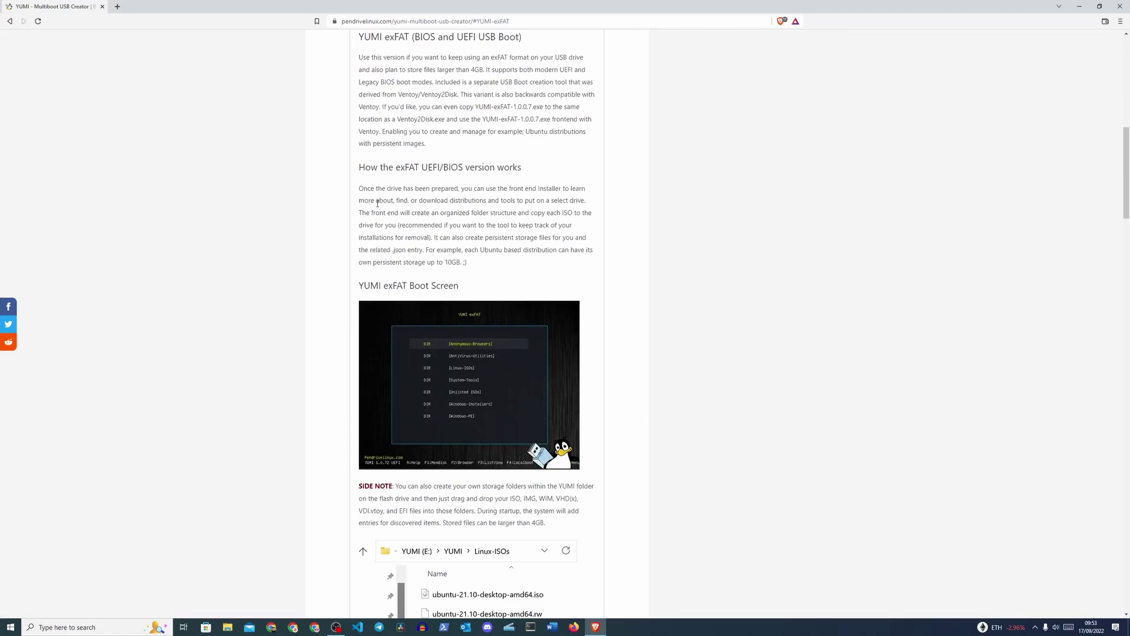
scroll(437, 279, down, 7)
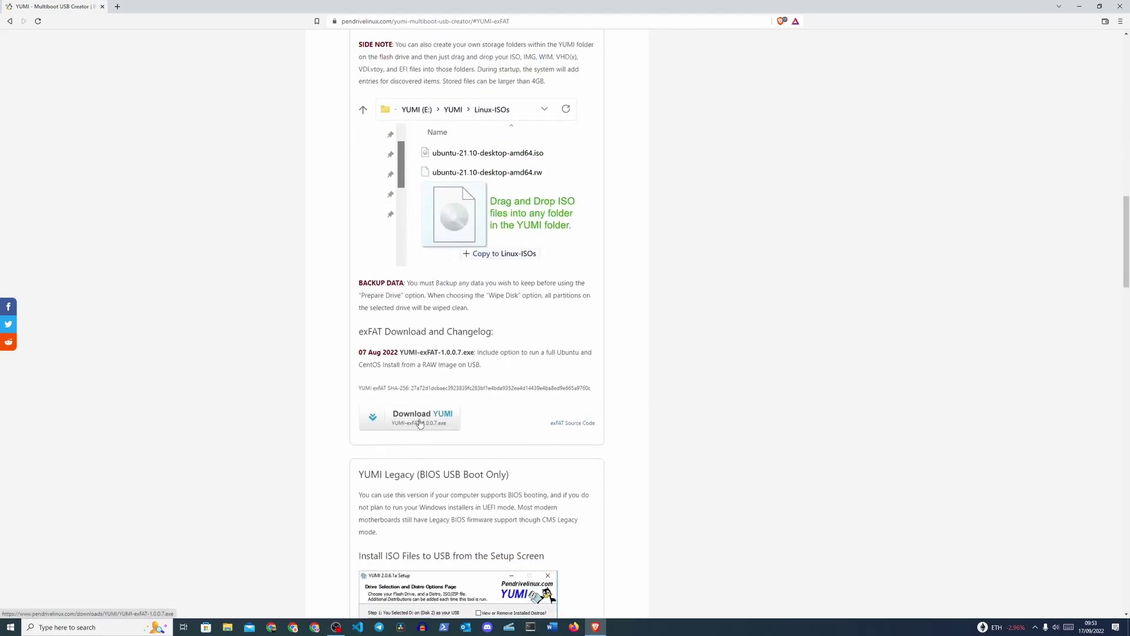
click(420, 422)
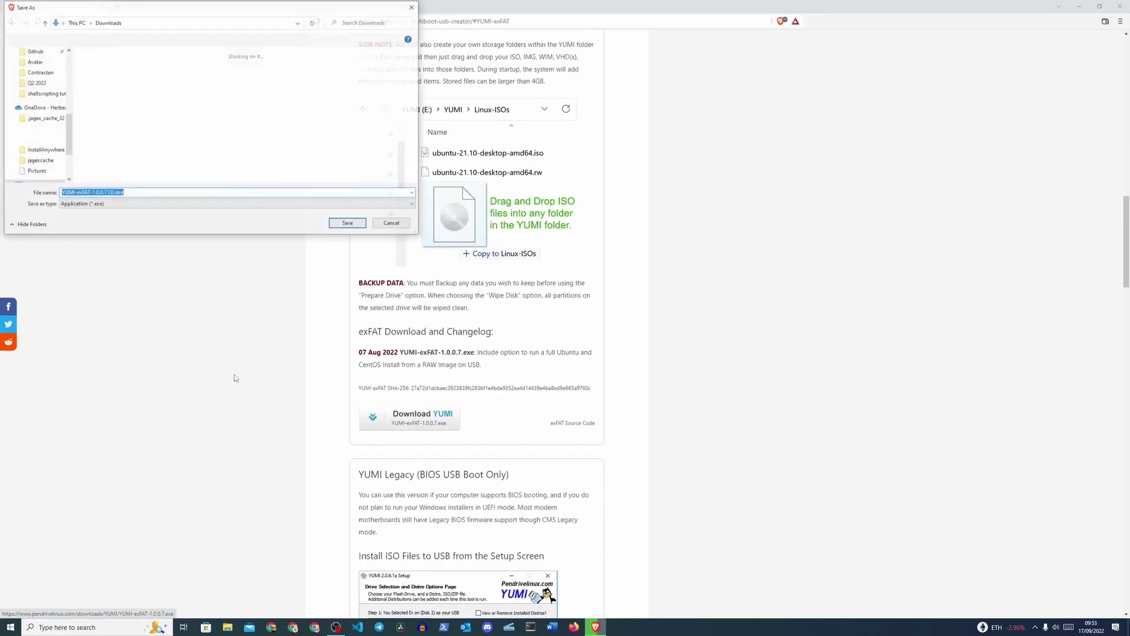
click(354, 227)
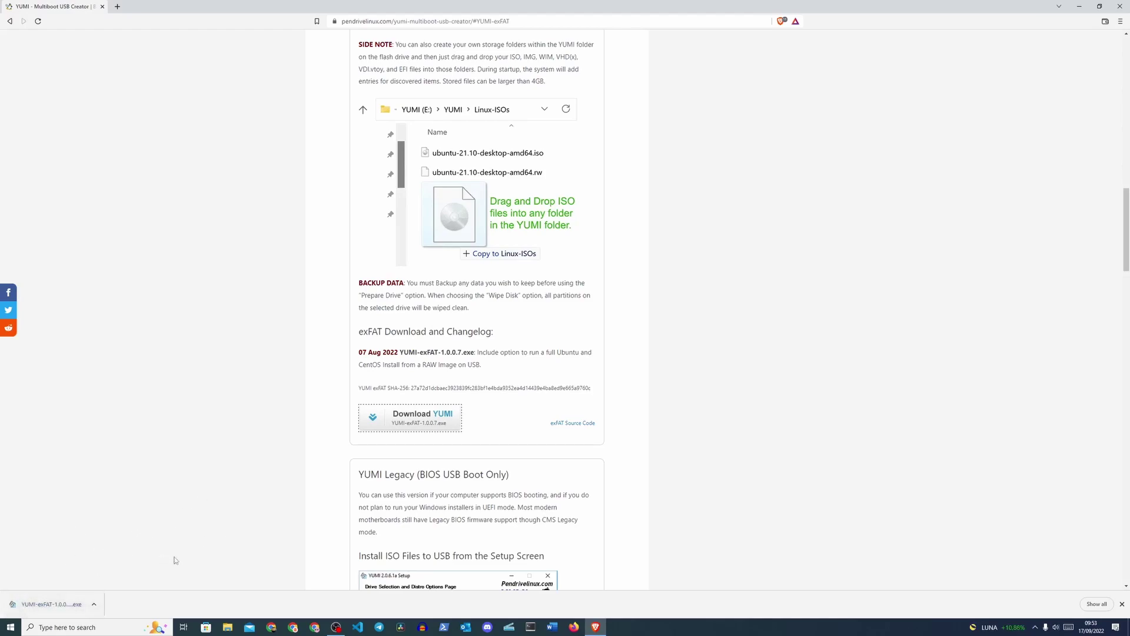
Step: Try launching the installer, dismiss the 'app can't run' error, and reveal the tray icons
click(63, 601)
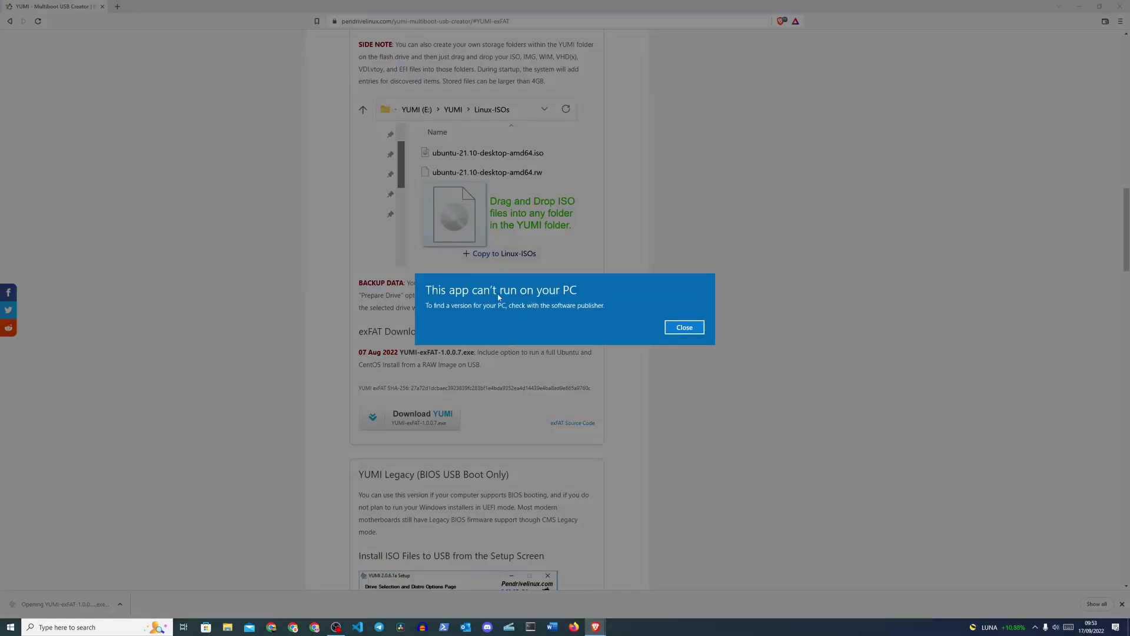
click(685, 328)
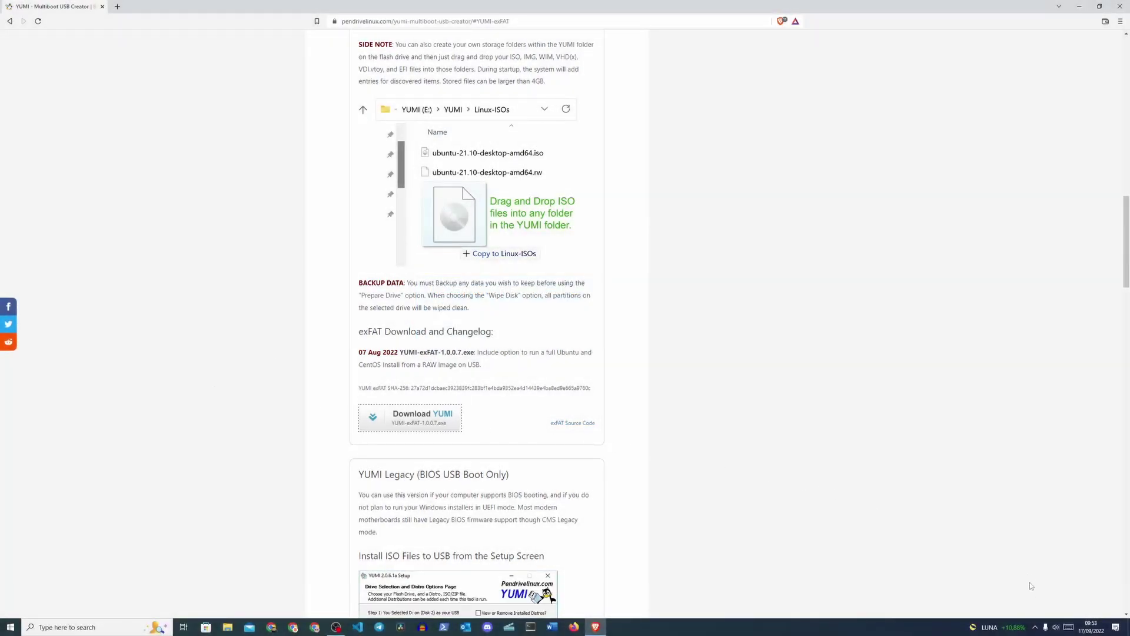
click(1034, 627)
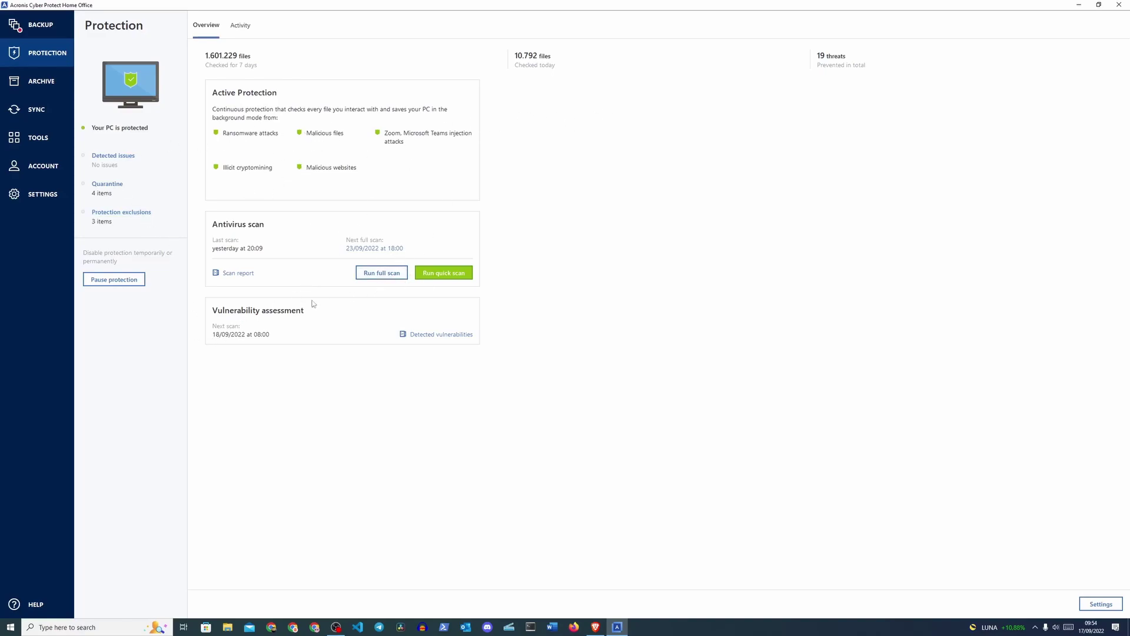
Step: Restore YUMI-exFAT-1.0.0.7 (3).exe from Acronis quarantine to its original location, then return to the browser
click(114, 184)
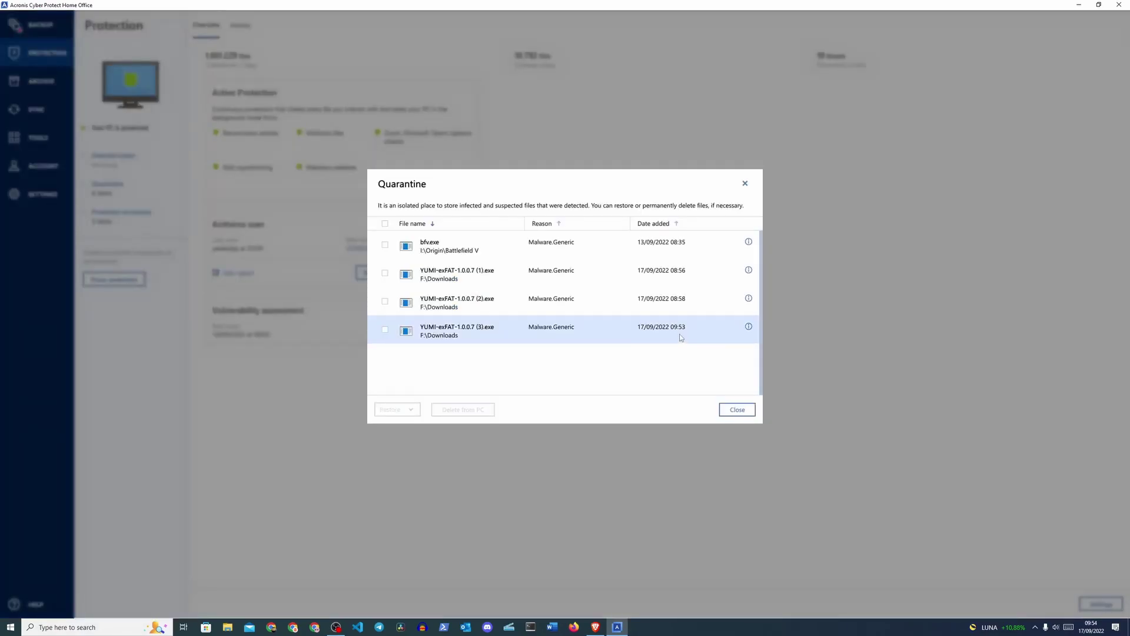
click(385, 330)
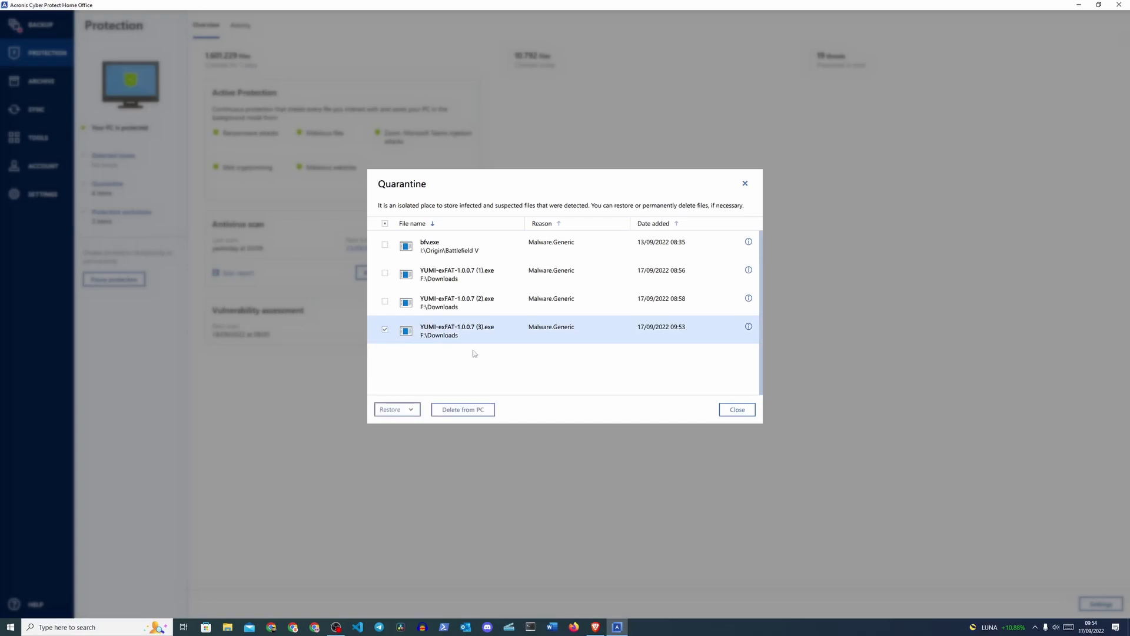
click(410, 414)
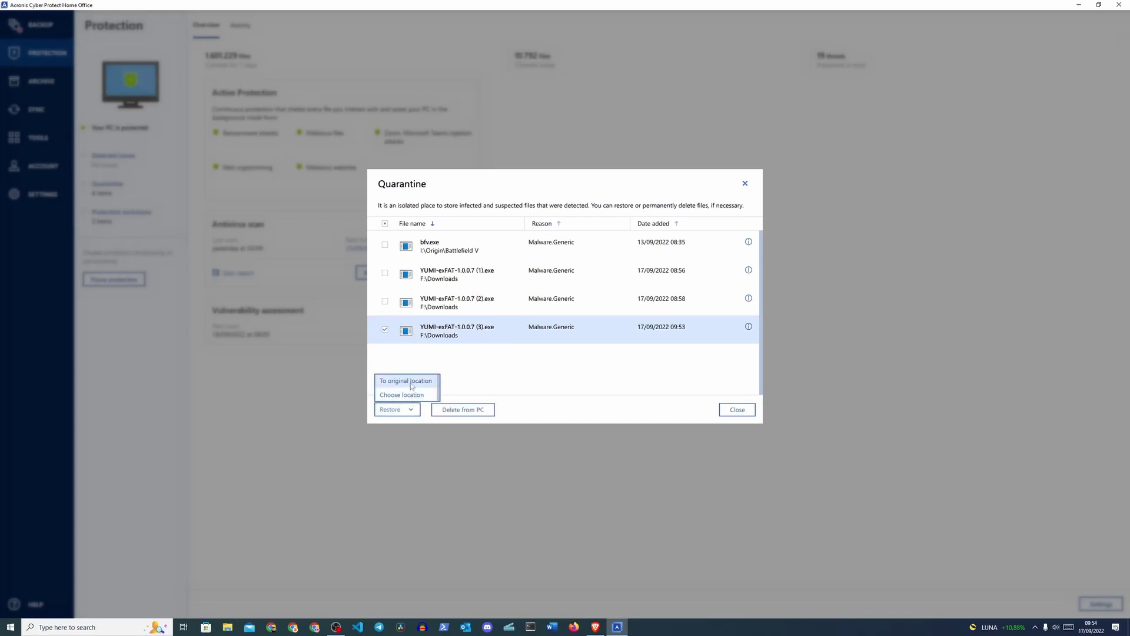
click(411, 383)
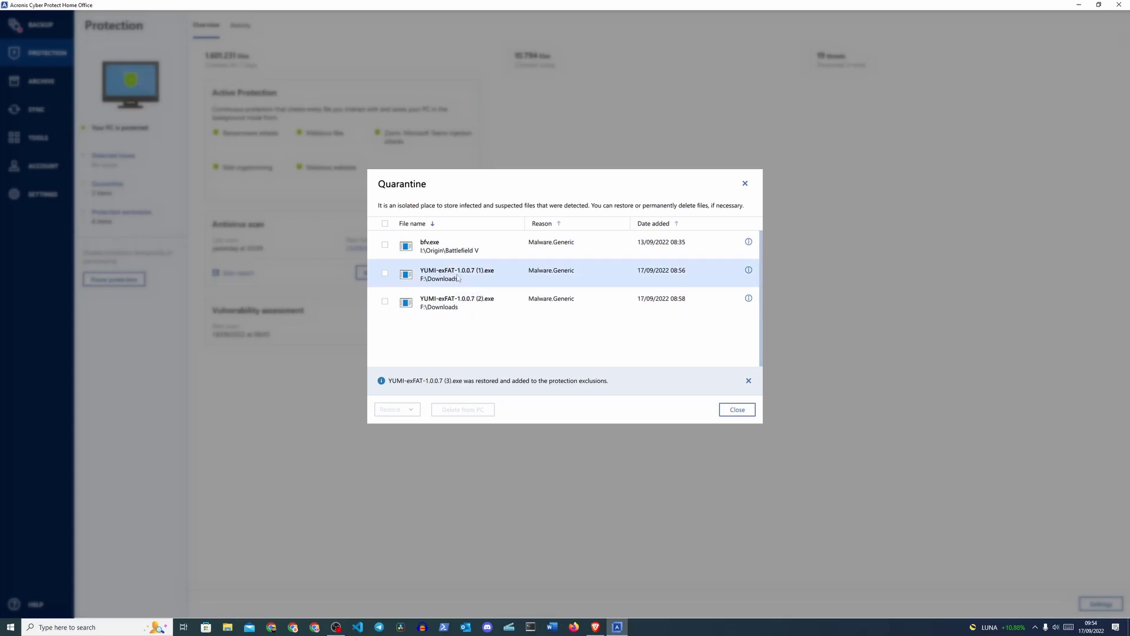
click(736, 410)
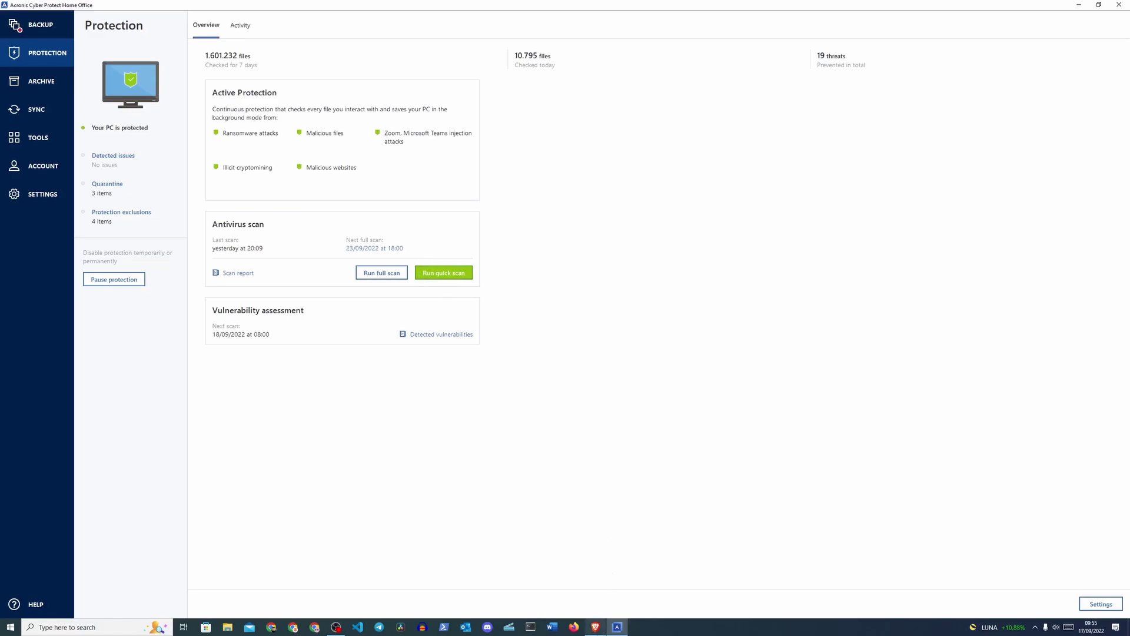
click(588, 583)
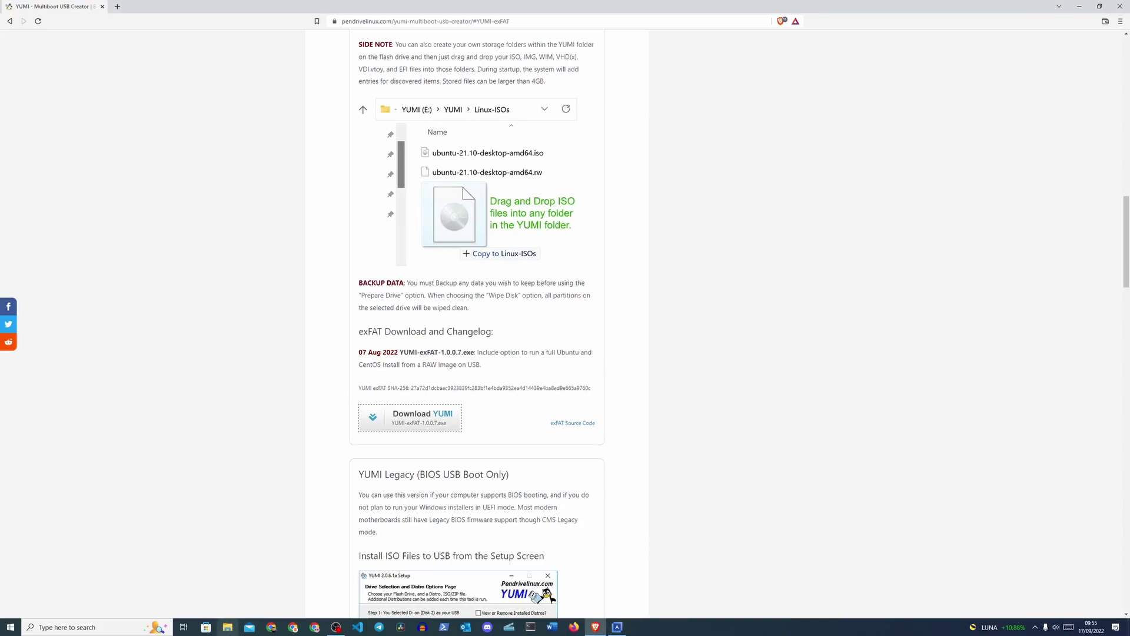
Step: Accept the YUMI licence and check USB Drive (E:) properties: FAT32, 28.8 GB capacity
click(228, 627)
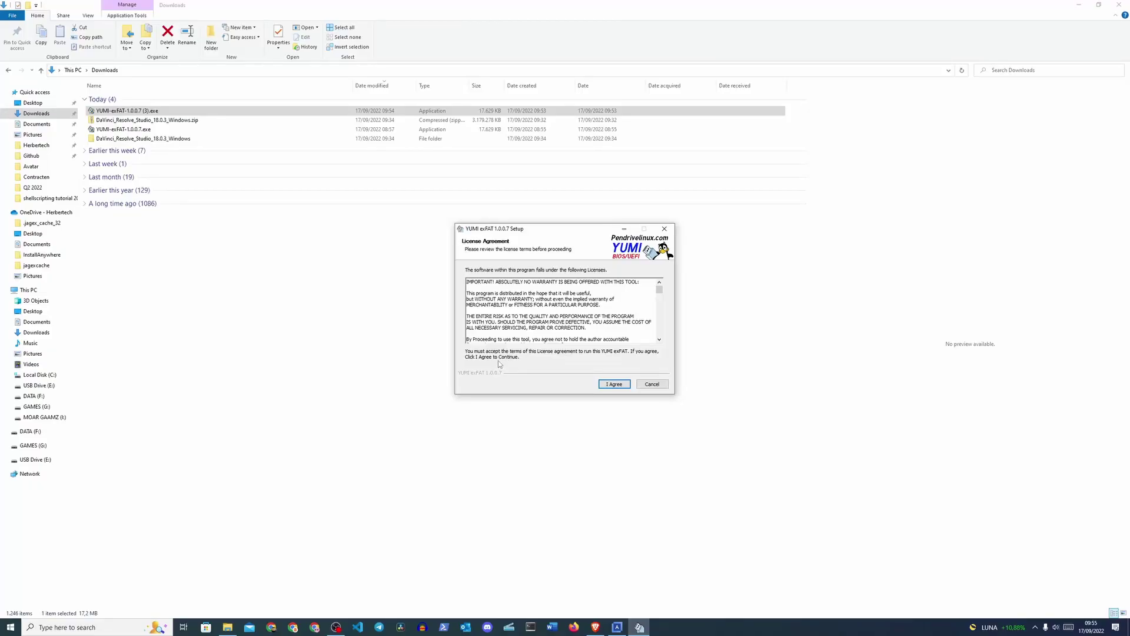
click(610, 386)
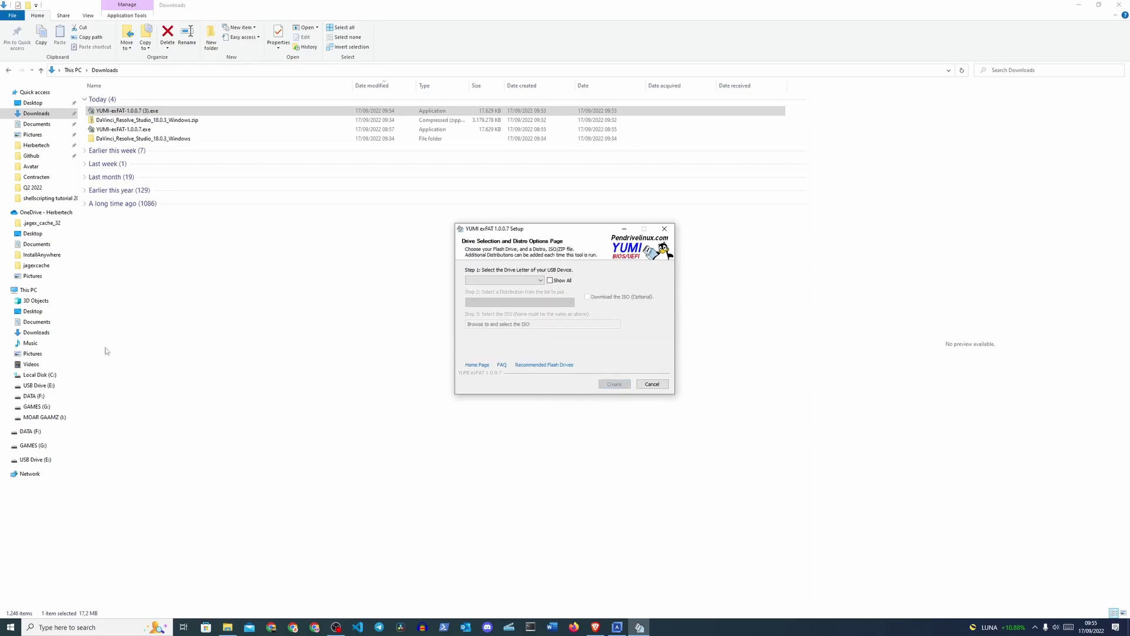
right_click(69, 384)
click(71, 378)
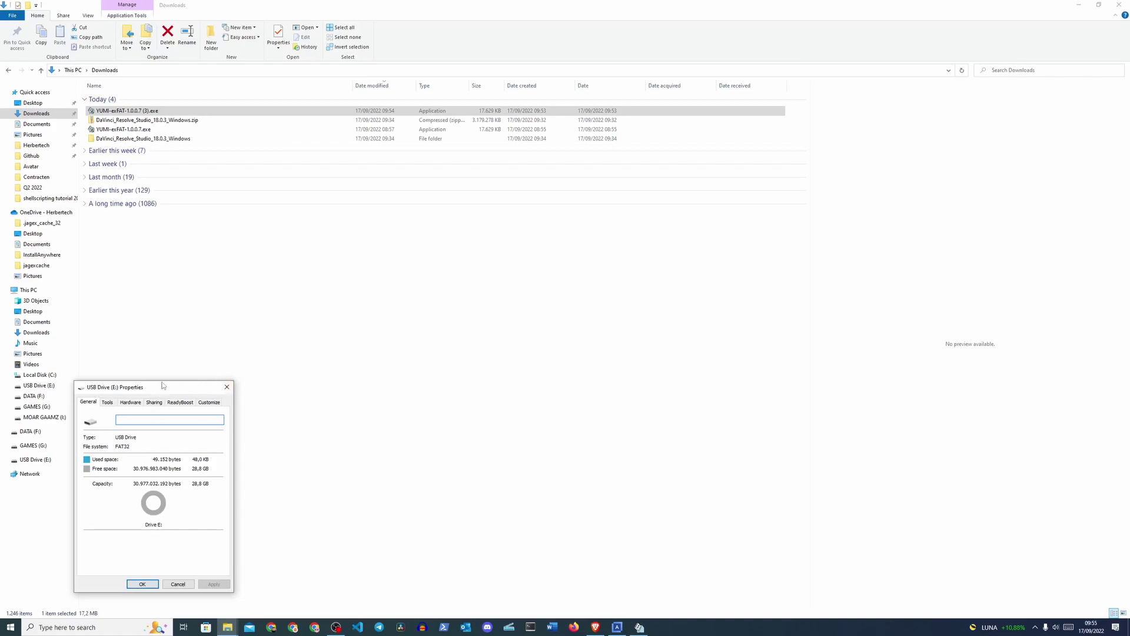
Step: Pick E:\ (Disk 5) 28GB FAT32 as YUMI's target drive and agree to let YUMI format it
click(226, 389)
click(639, 627)
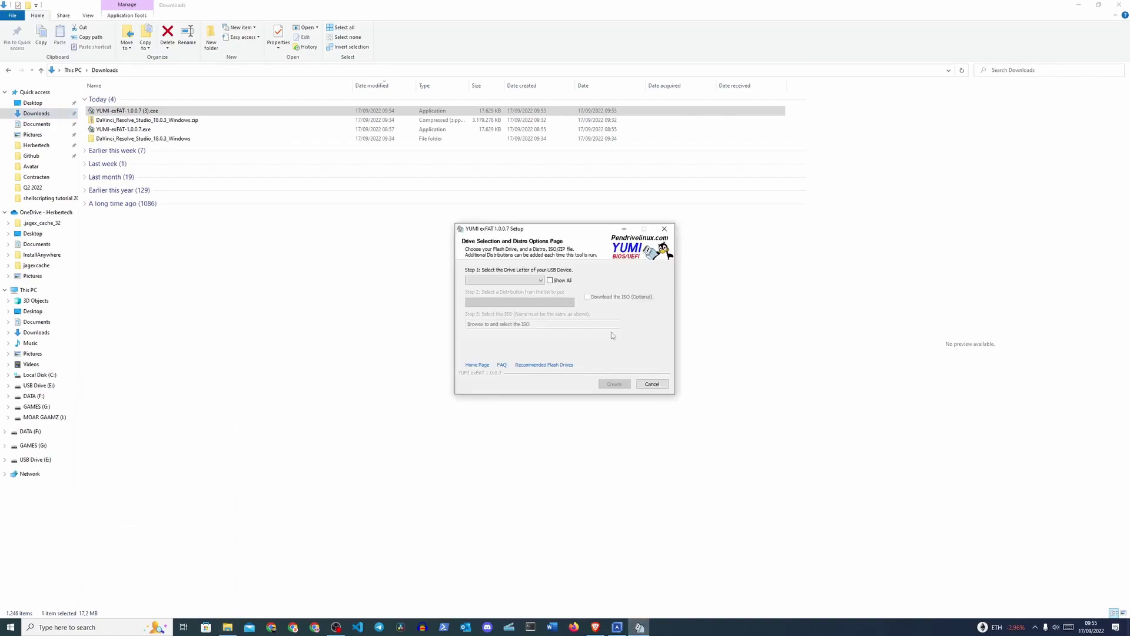
click(540, 281)
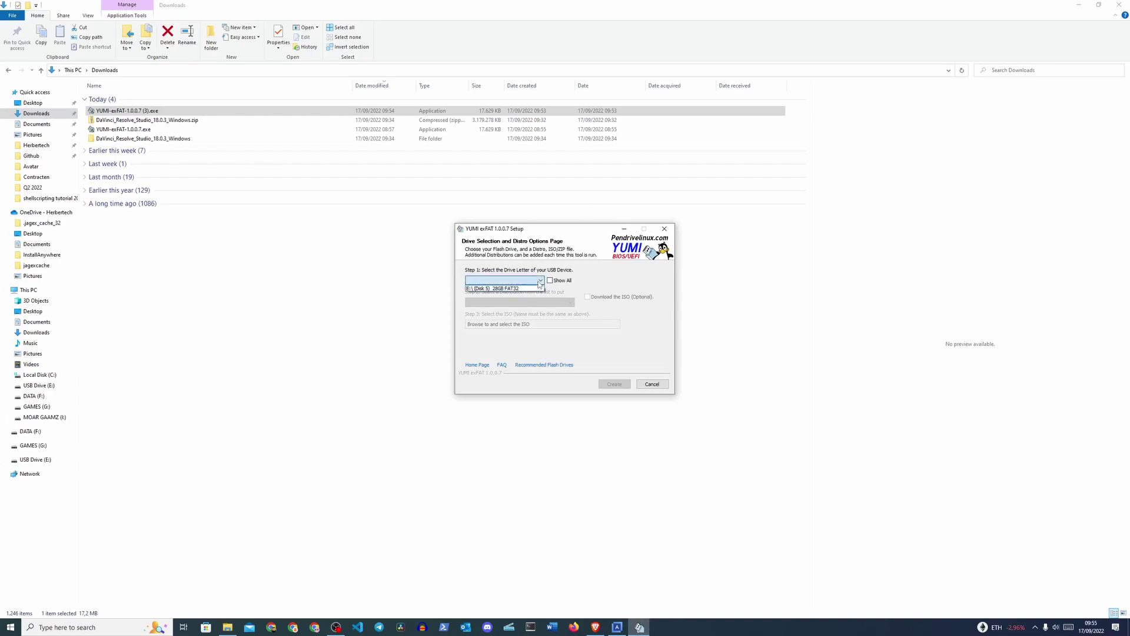
click(511, 290)
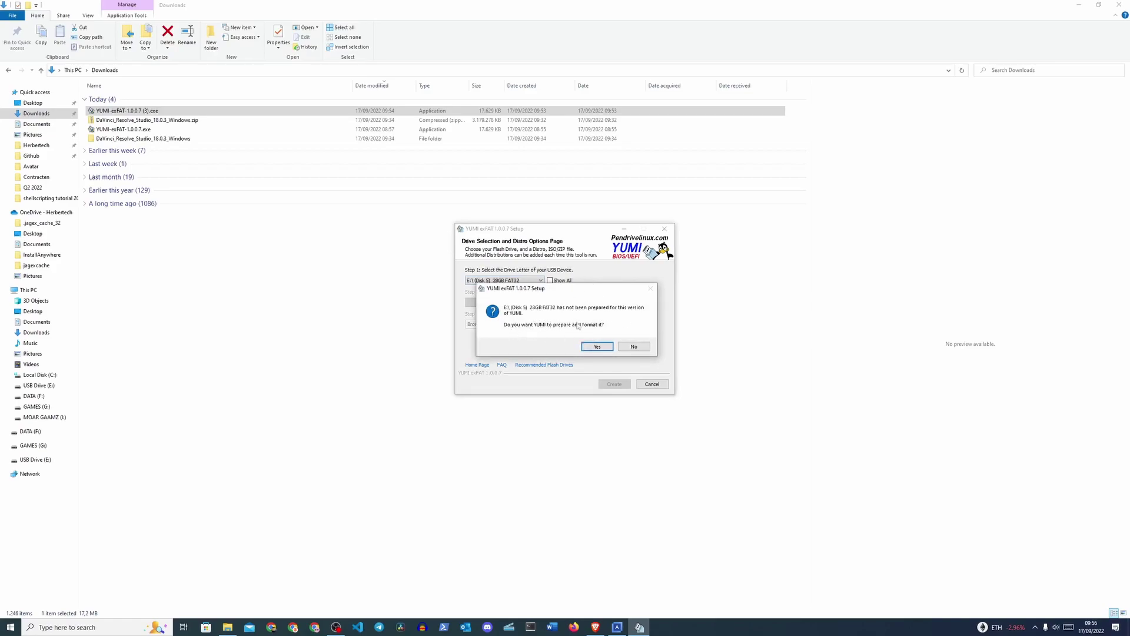
click(597, 347)
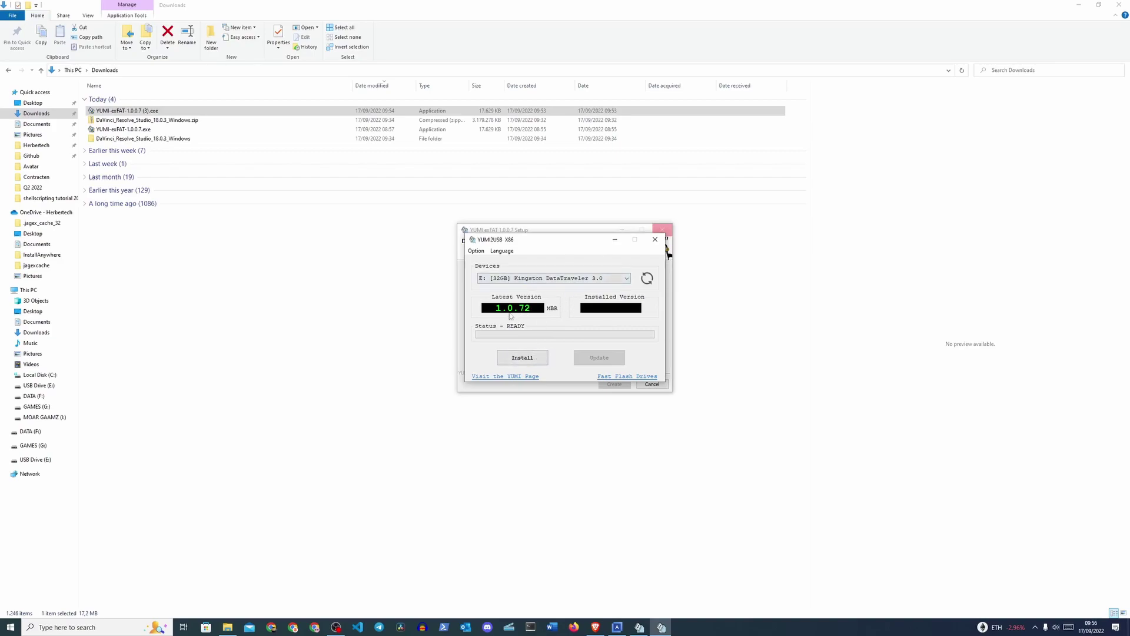
Step: Install YUMI onto the Kingston E: drive, confirming both format warnings and trusting YUMI2USB.exe in Acronis
click(522, 358)
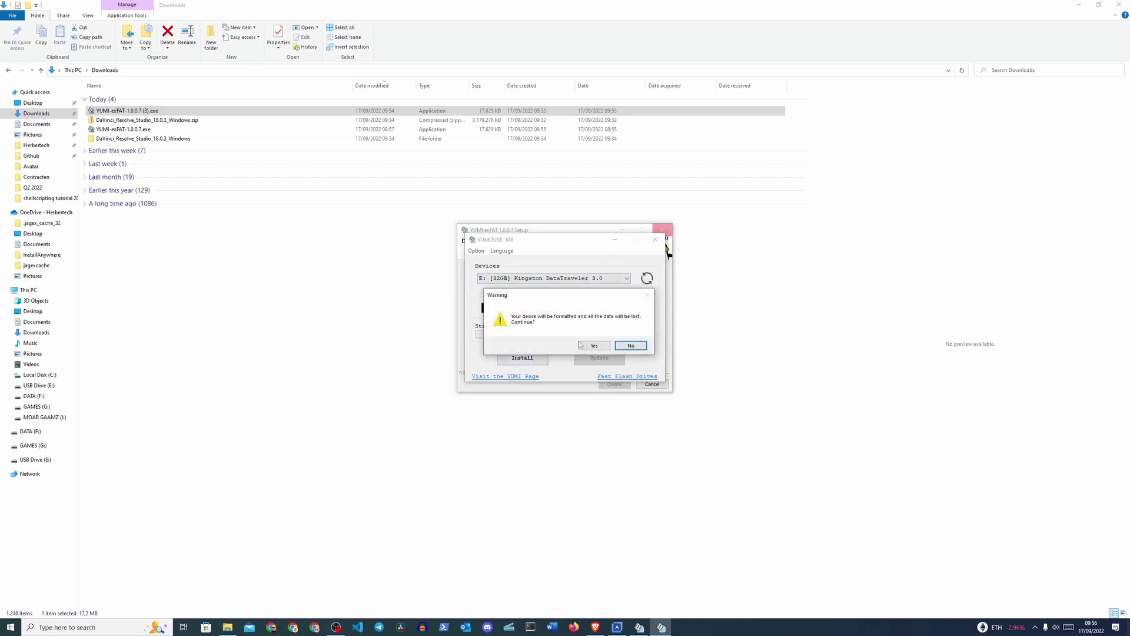
click(589, 346)
click(593, 346)
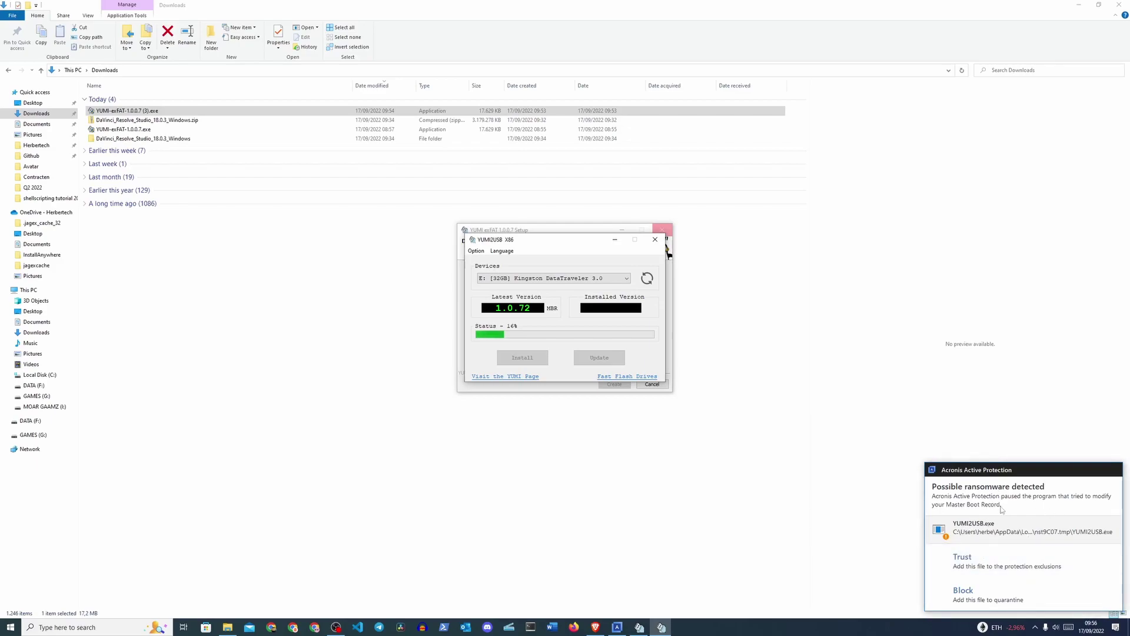
click(973, 561)
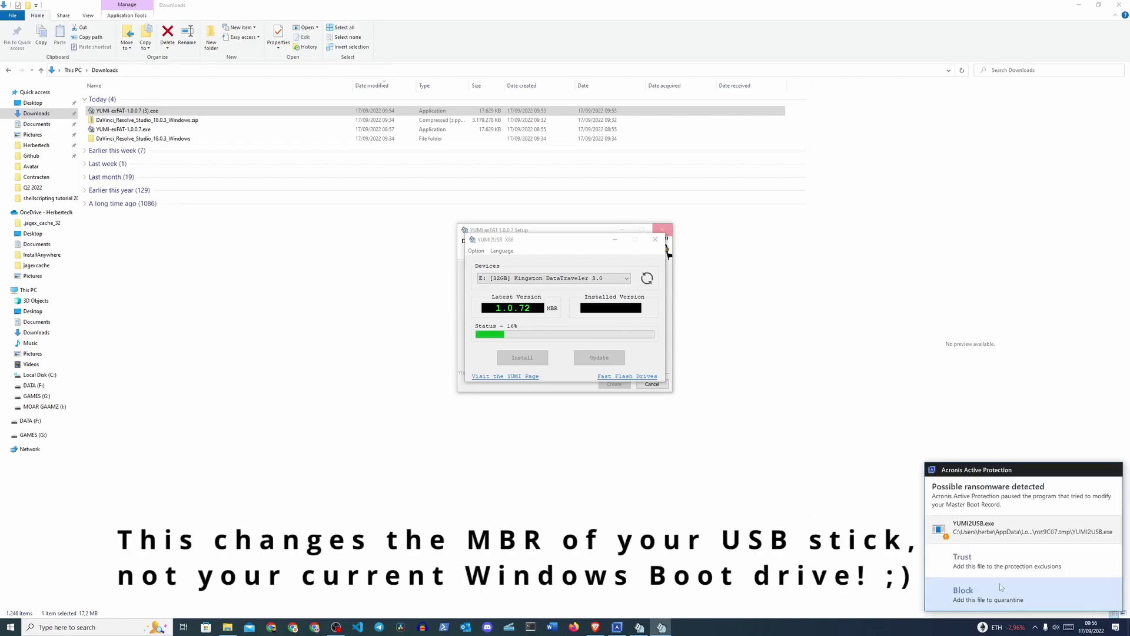
click(976, 563)
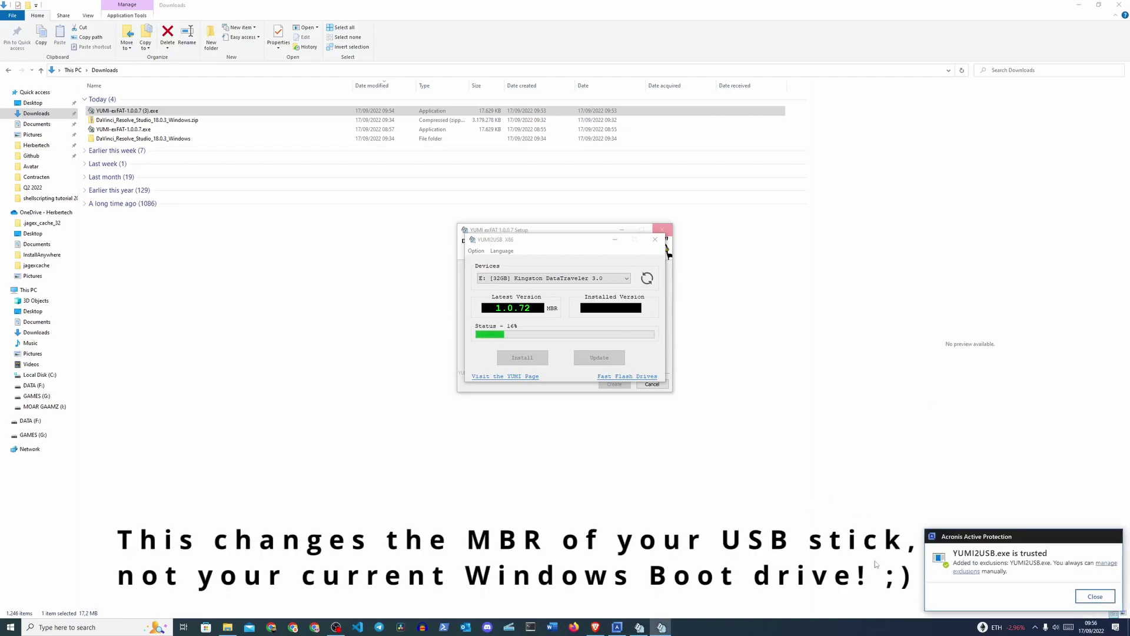
click(1096, 596)
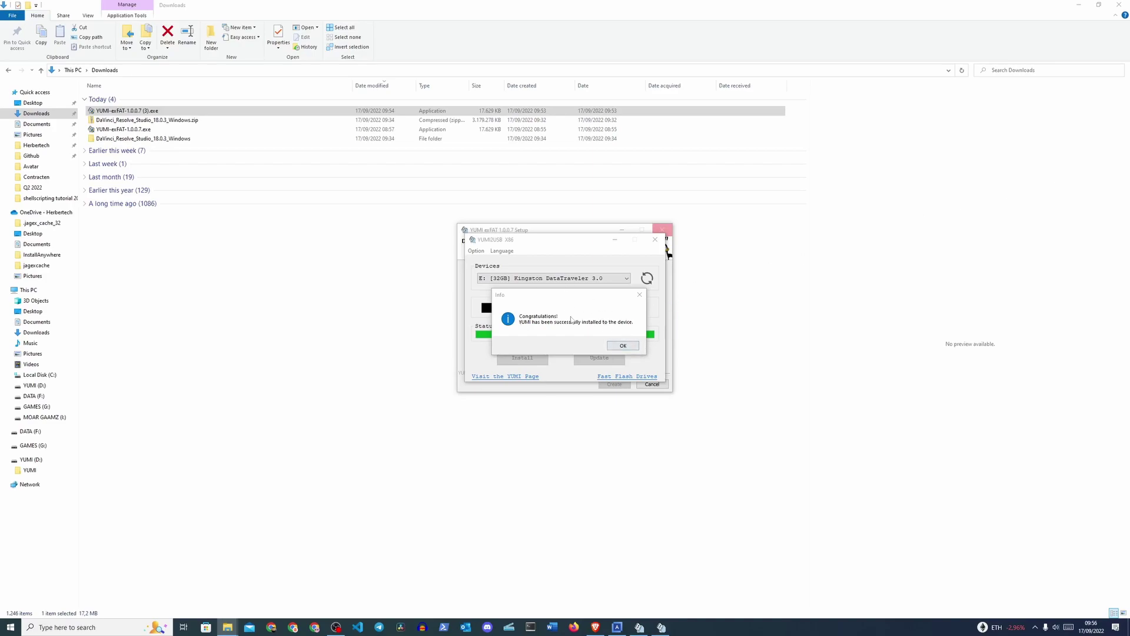
Step: Dismiss the installation success message and cancel YUMI setup without choosing a distribution
click(623, 346)
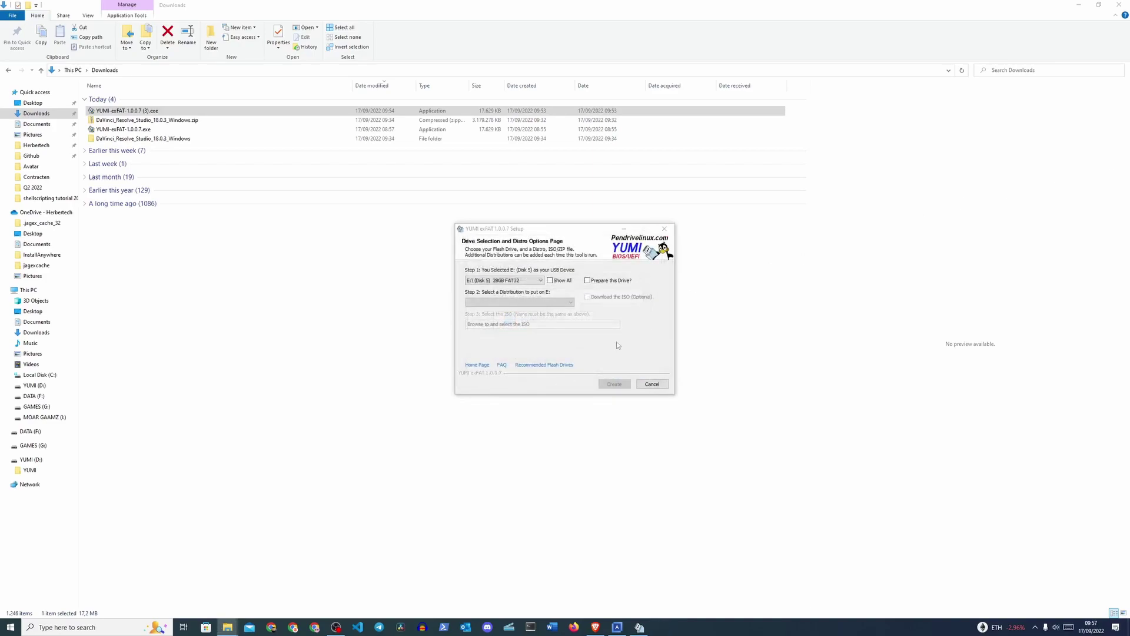
click(534, 302)
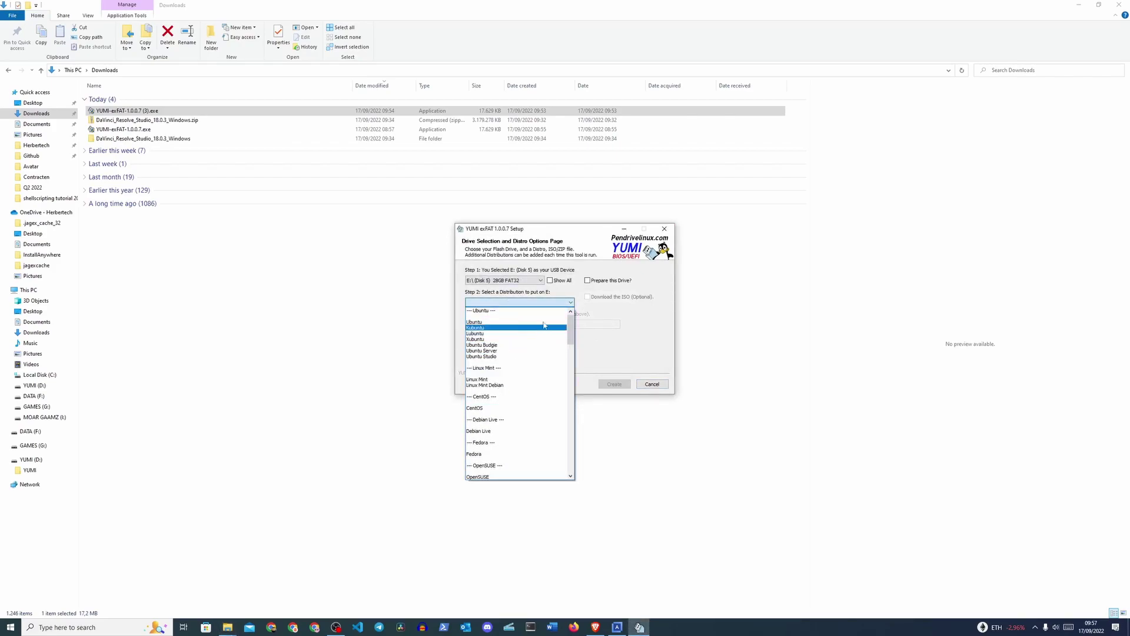
click(570, 304)
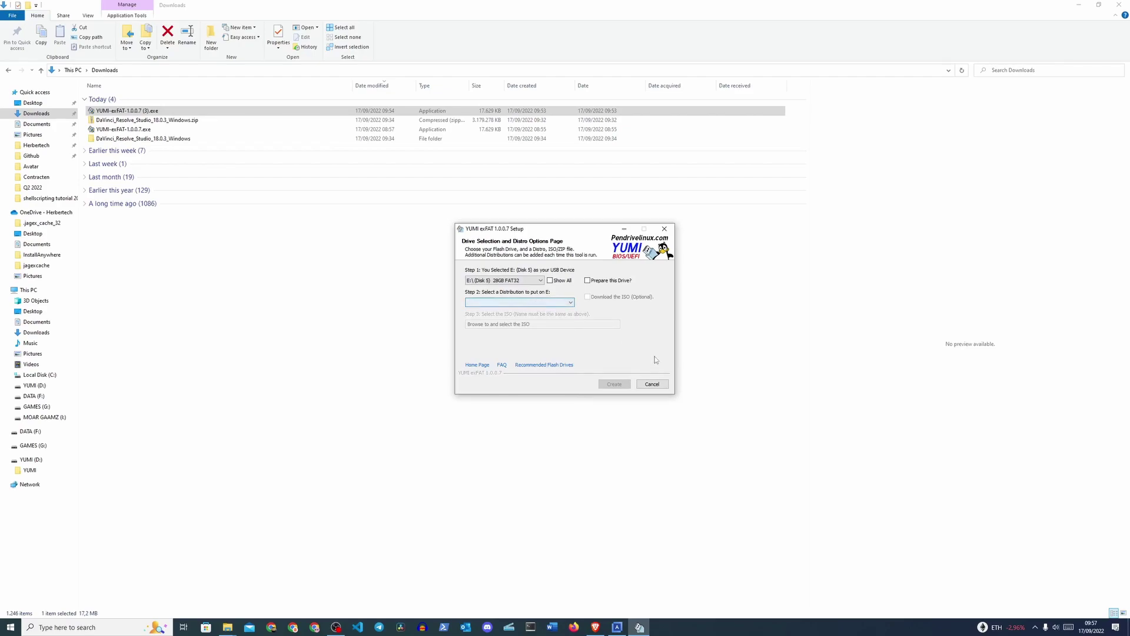
click(652, 385)
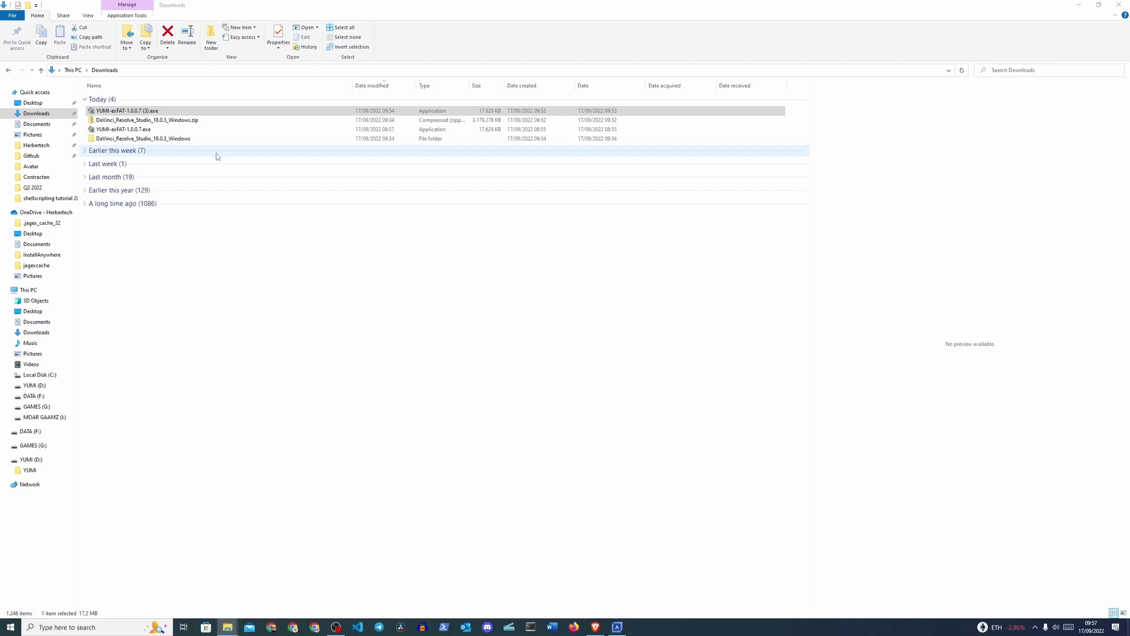
Step: Close the Downloads window, maximize the YUMI (D:) window and open its YUMI folder
click(1120, 4)
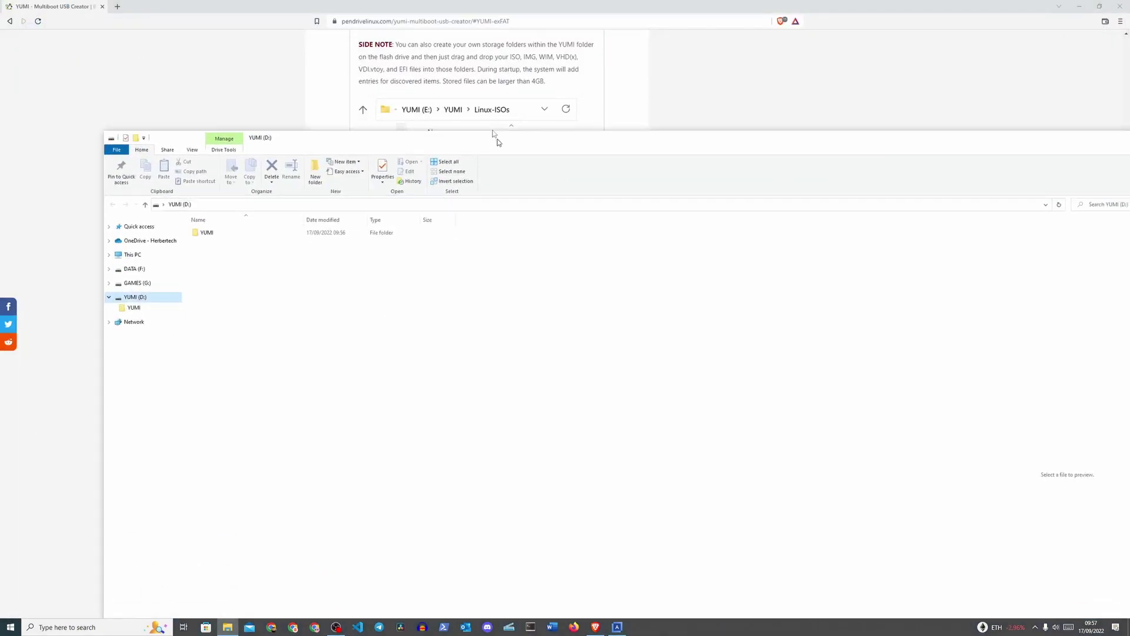
drag(497, 139, 432, 26)
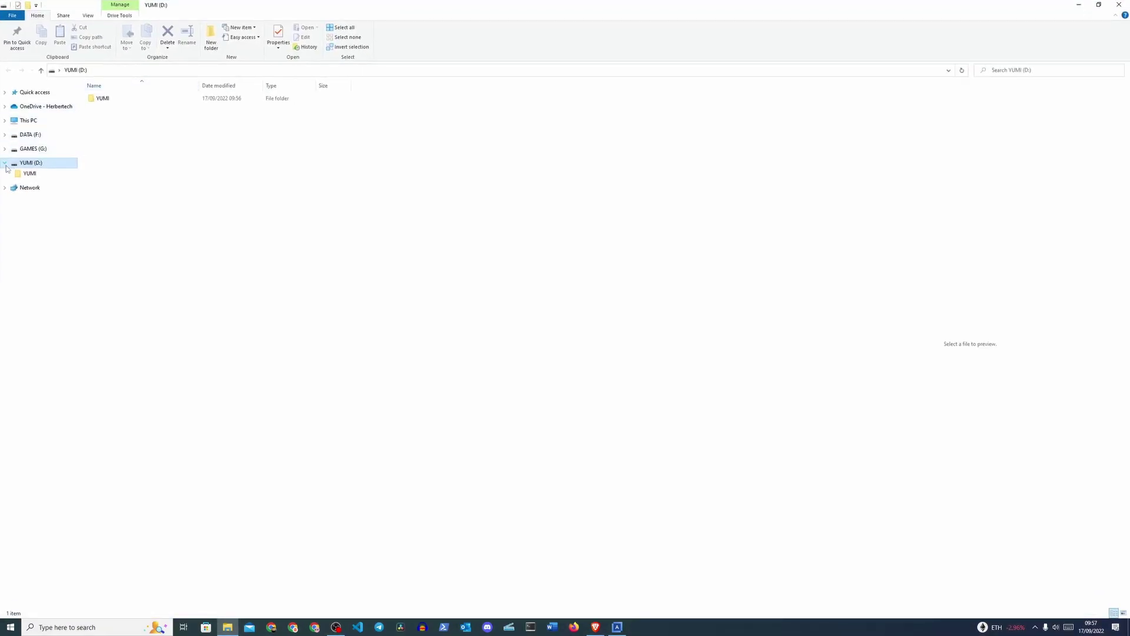
double_click(108, 100)
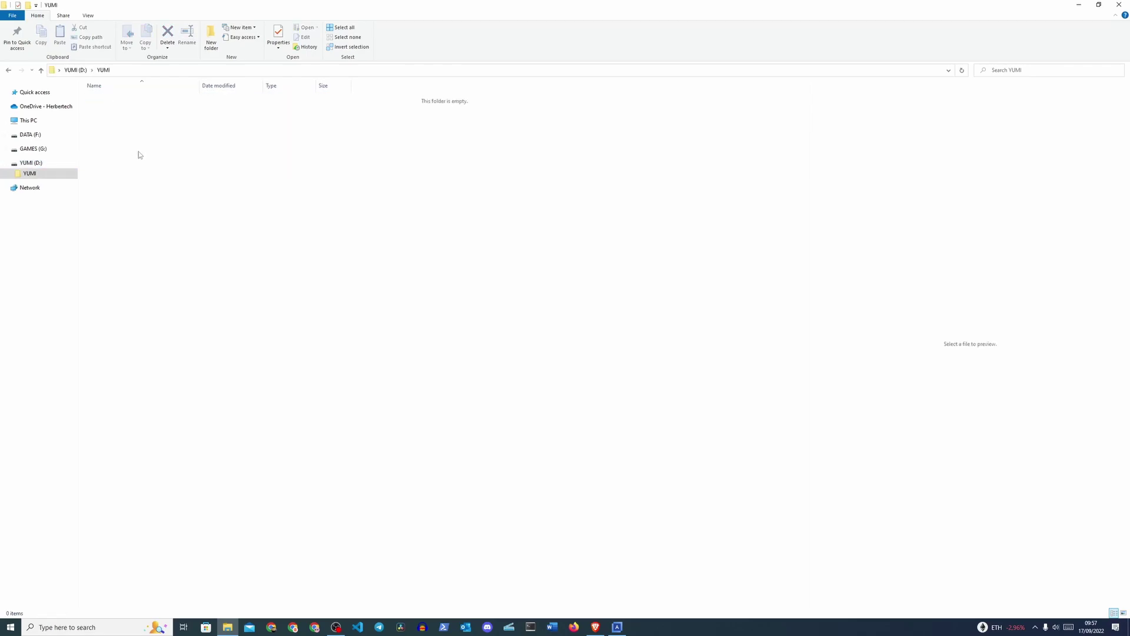
Step: Select the Ubuntu 22.04.1 and Win11 English International ISOs in DATA (F:)\ISOS
click(5, 134)
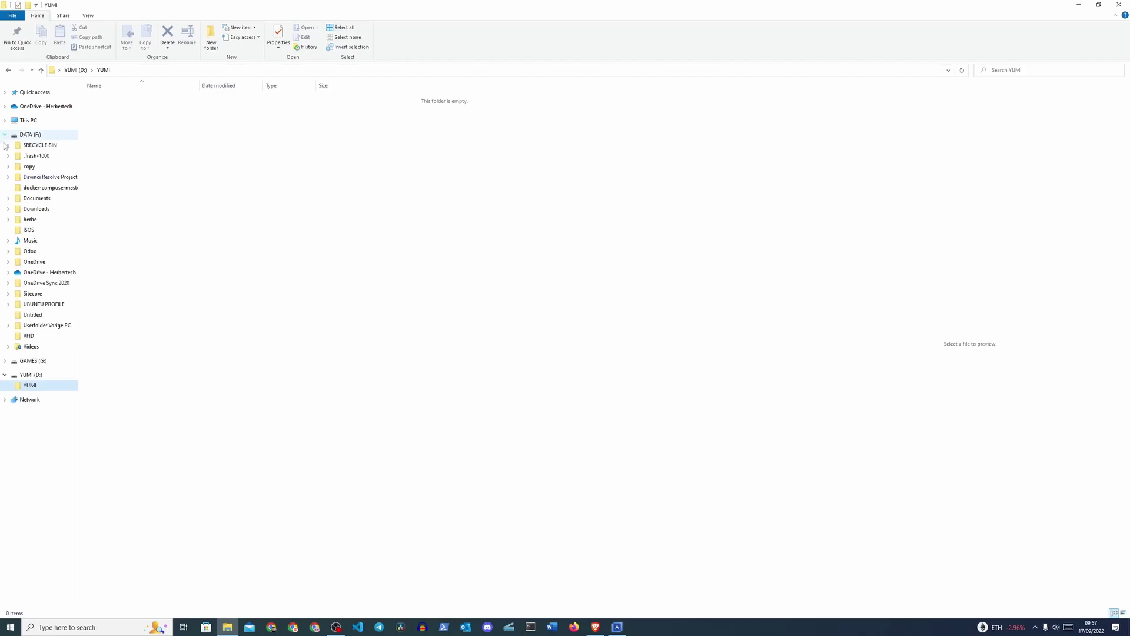
click(29, 231)
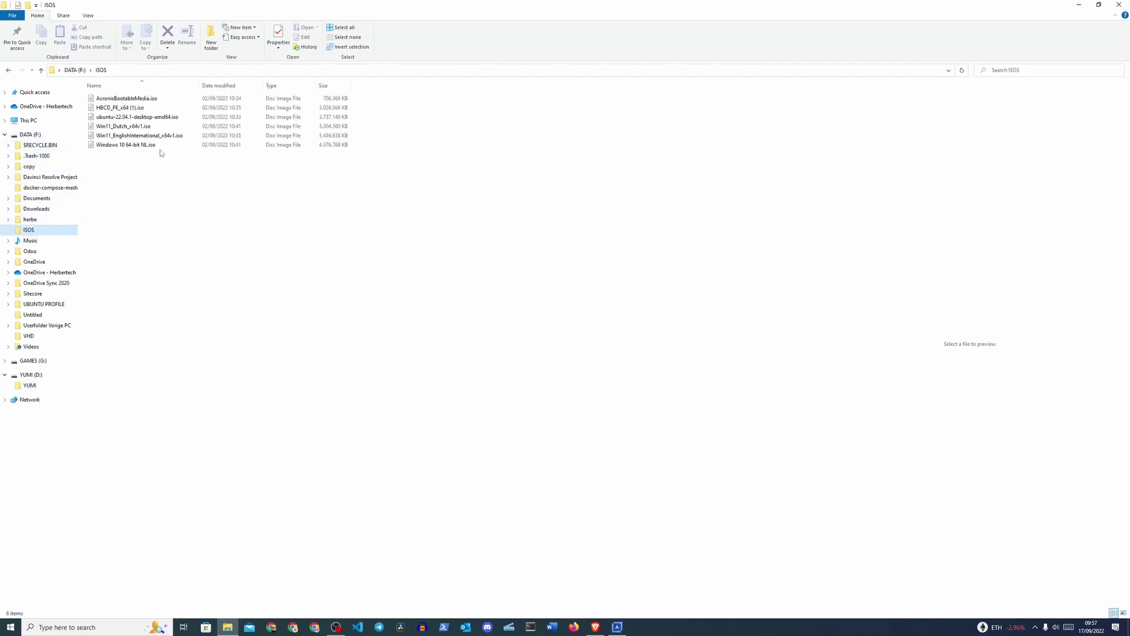
click(133, 117)
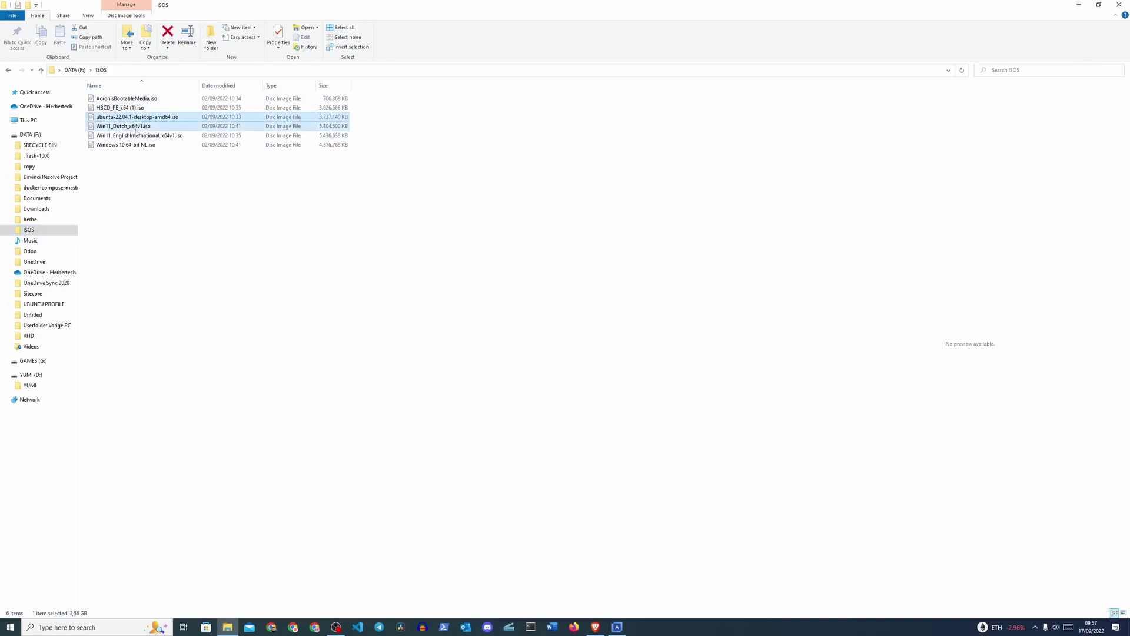
click(124, 136)
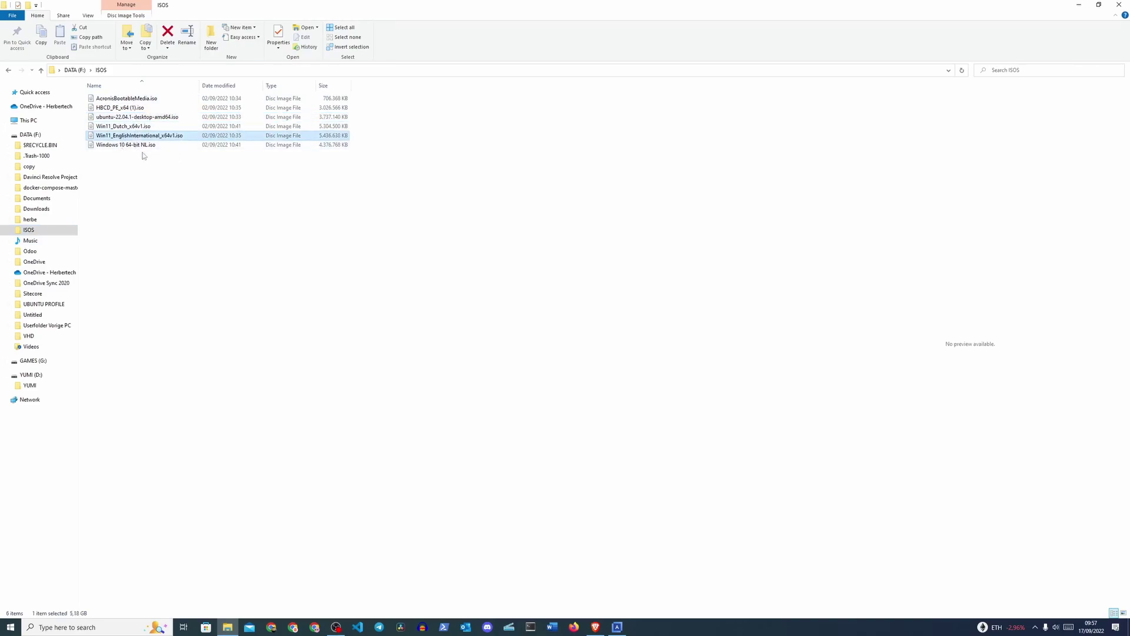
ctrl+click(135, 117)
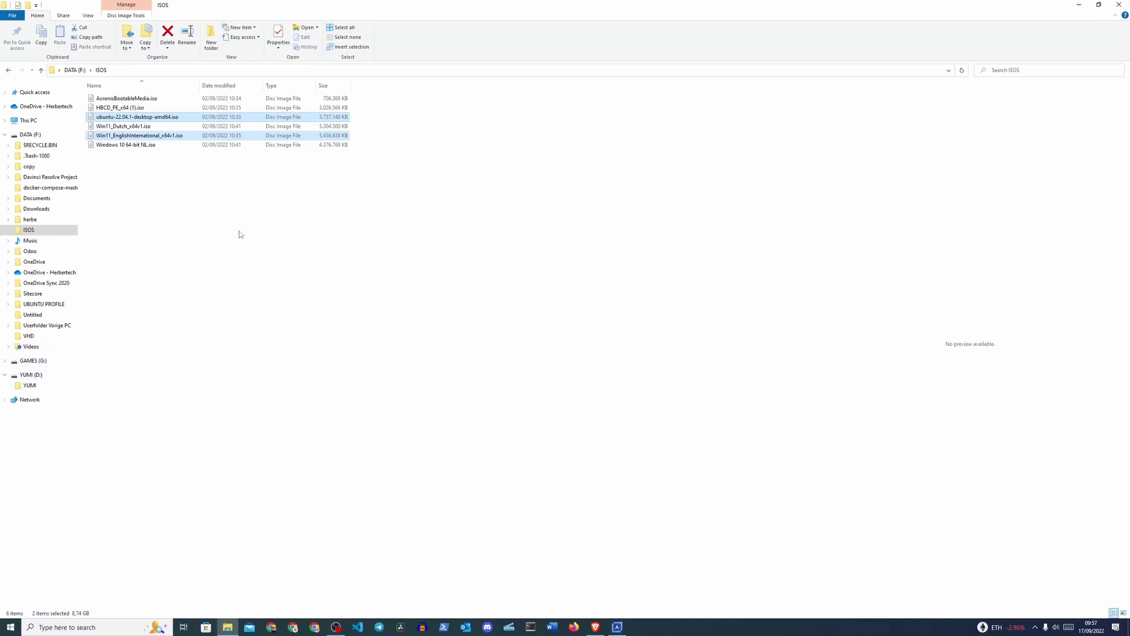
Step: Create a new folder named 'Windows ISOS' inside the YUMI folder on the USB drive
click(29, 385)
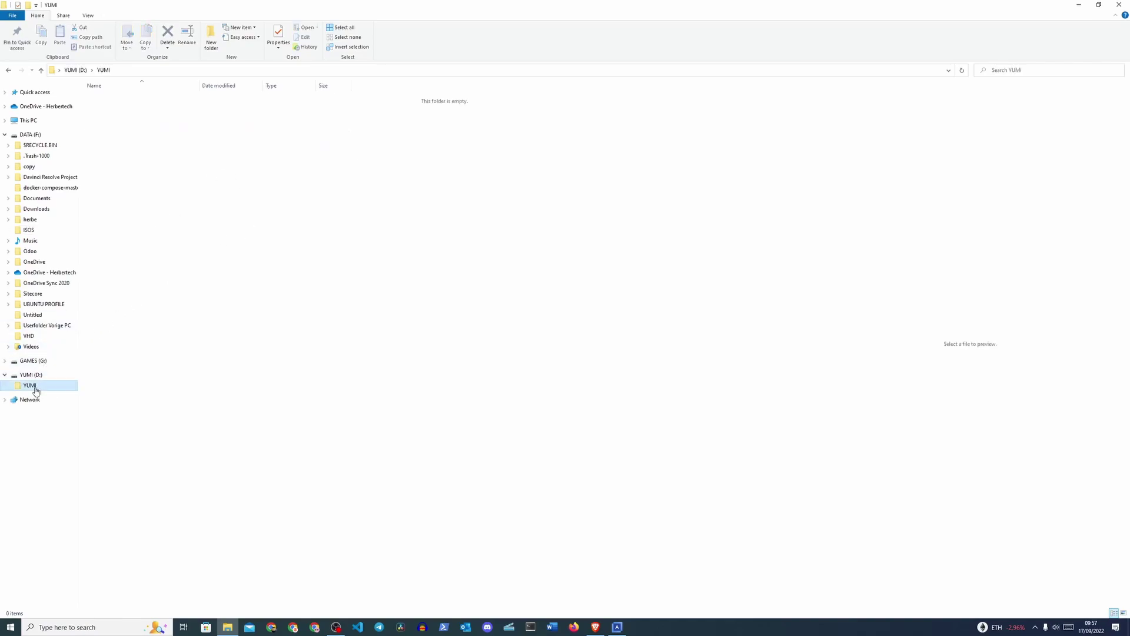
right_click(173, 154)
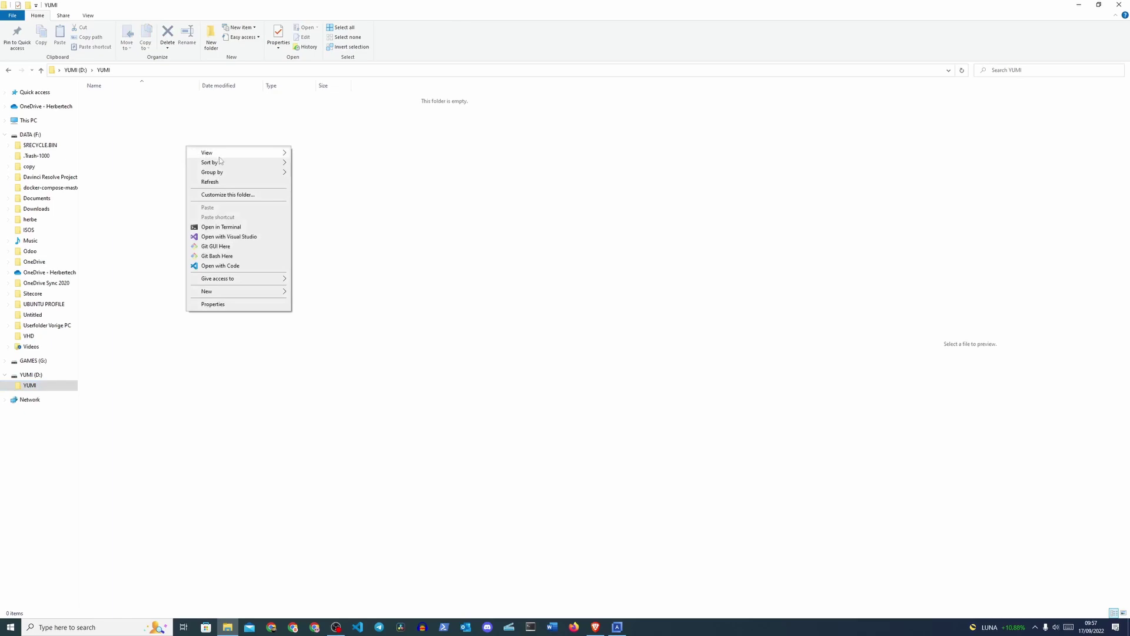
mouse_move(239, 293)
click(306, 292)
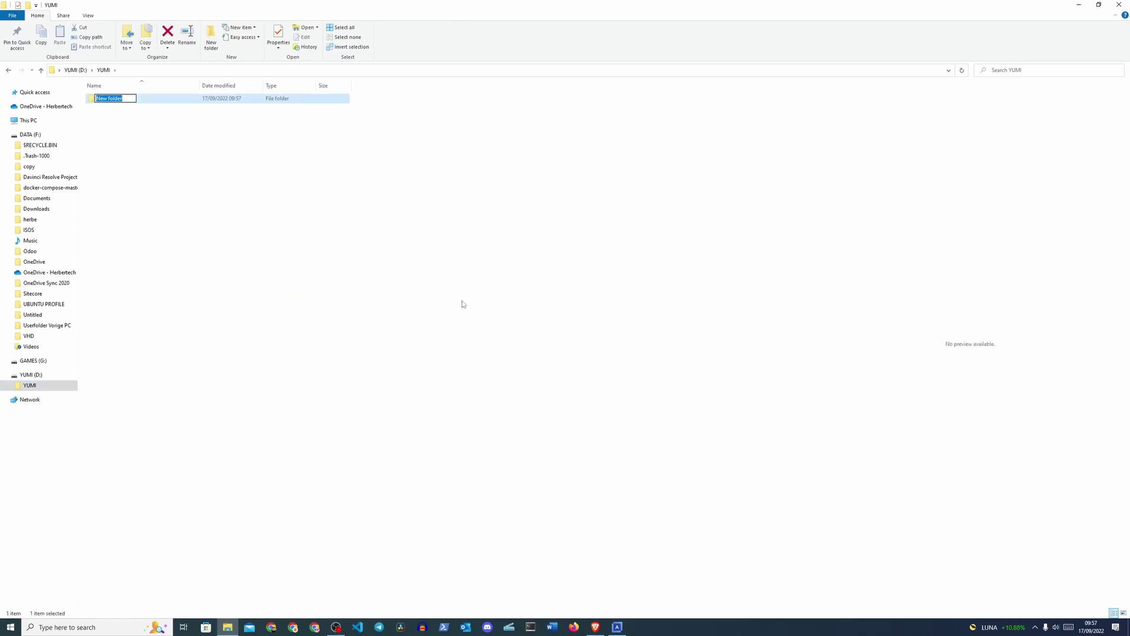
text(Windows ISOS)
key(Return)
Step: Create a second new folder named 'Linux ISOS' inside the YUMI folder
right_click(251, 241)
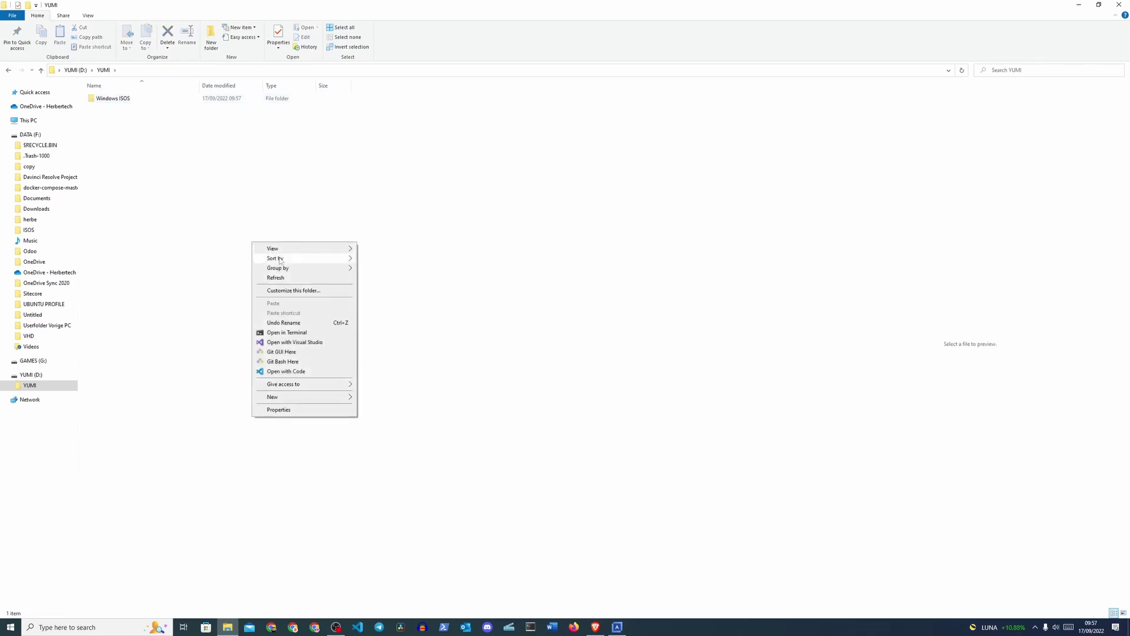
mouse_move(299, 394)
click(388, 395)
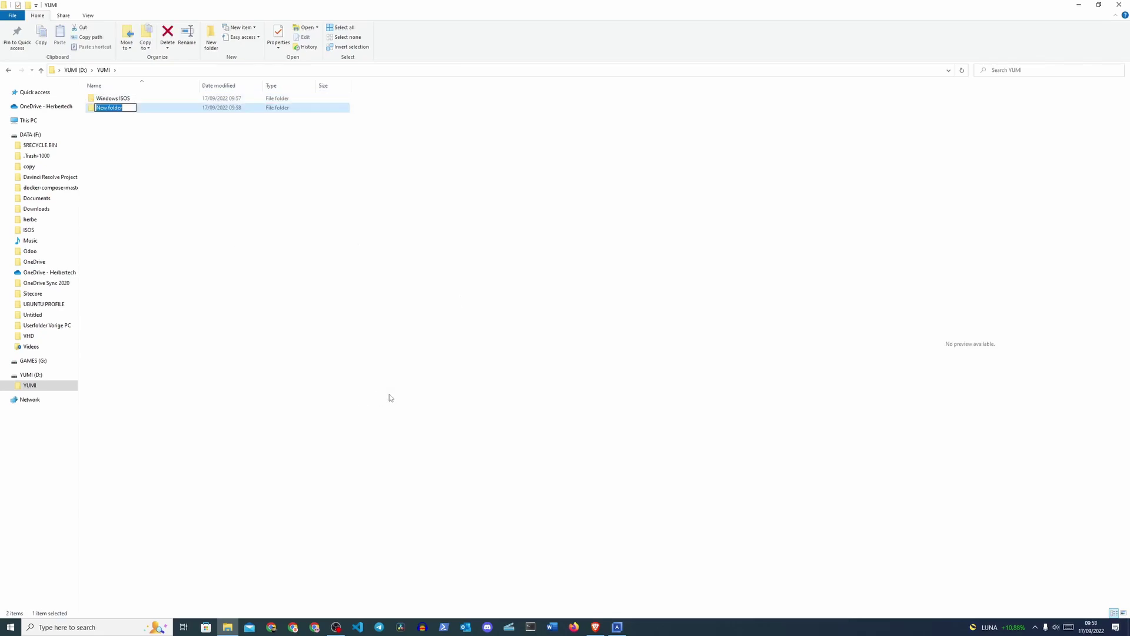
text(Linux ISOS)
key(Return)
Step: Highlight the new Linux ISOS and Windows ISOS folders in turn
key(Up)
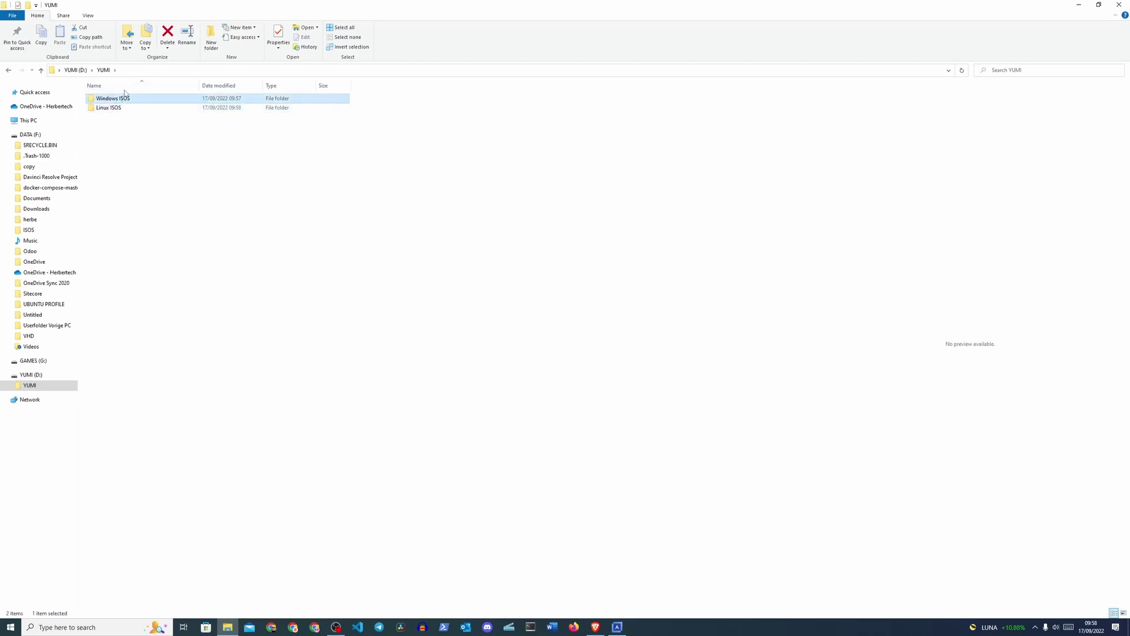
click(111, 110)
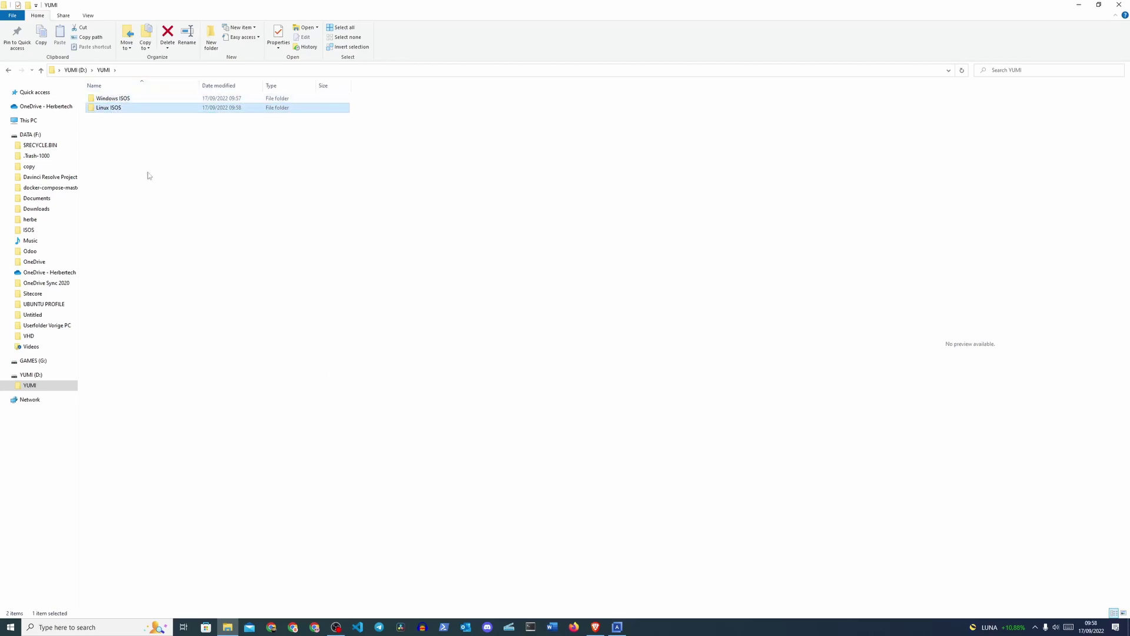
click(125, 100)
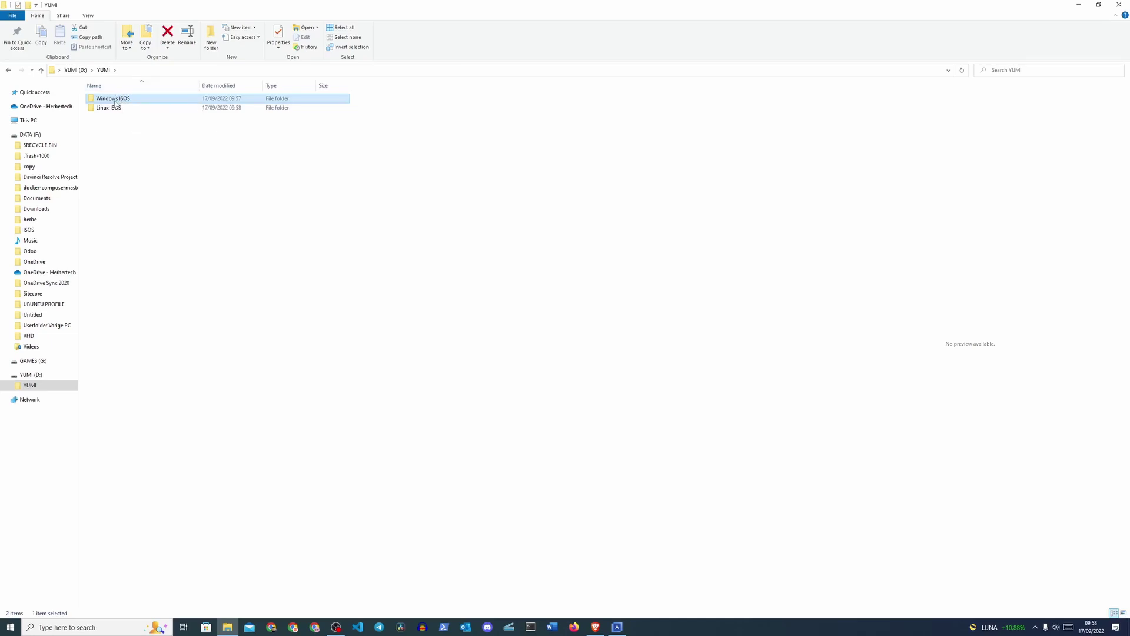
click(114, 109)
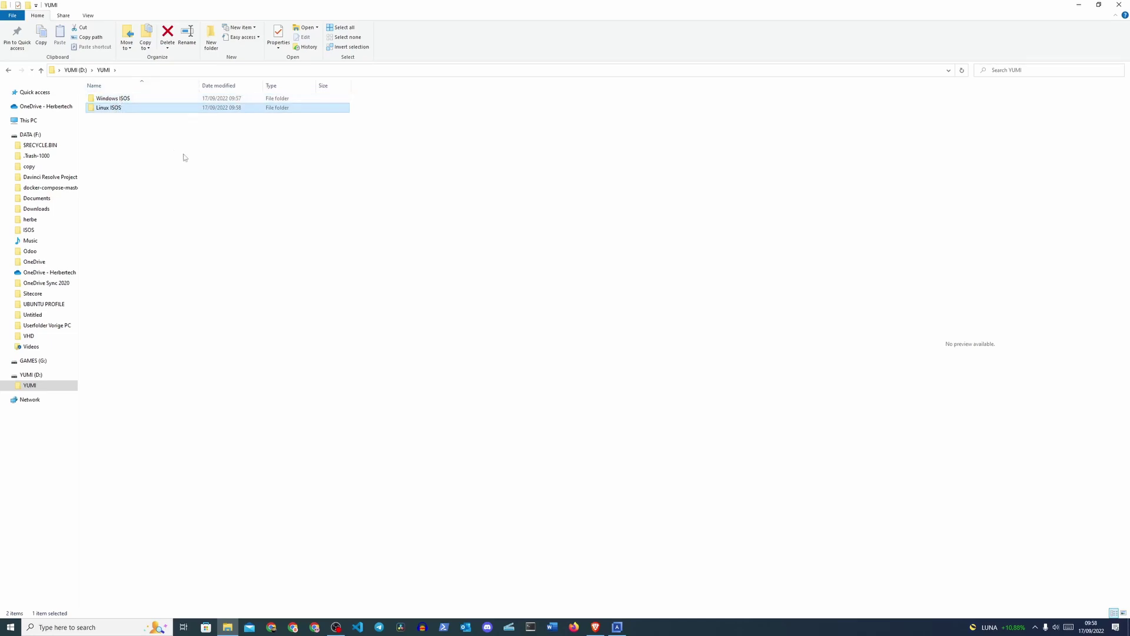
Step: Copy the Ubuntu ISO from the ISOS folder into YUMI's Linux ISOS folder via TeraCopy
click(7, 72)
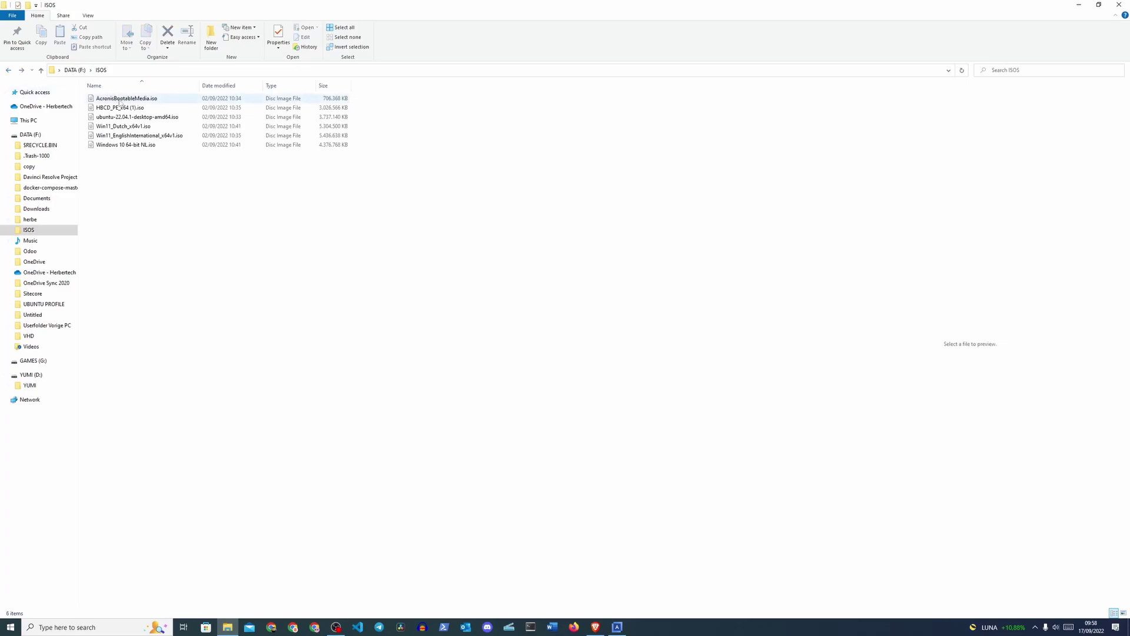
click(9, 387)
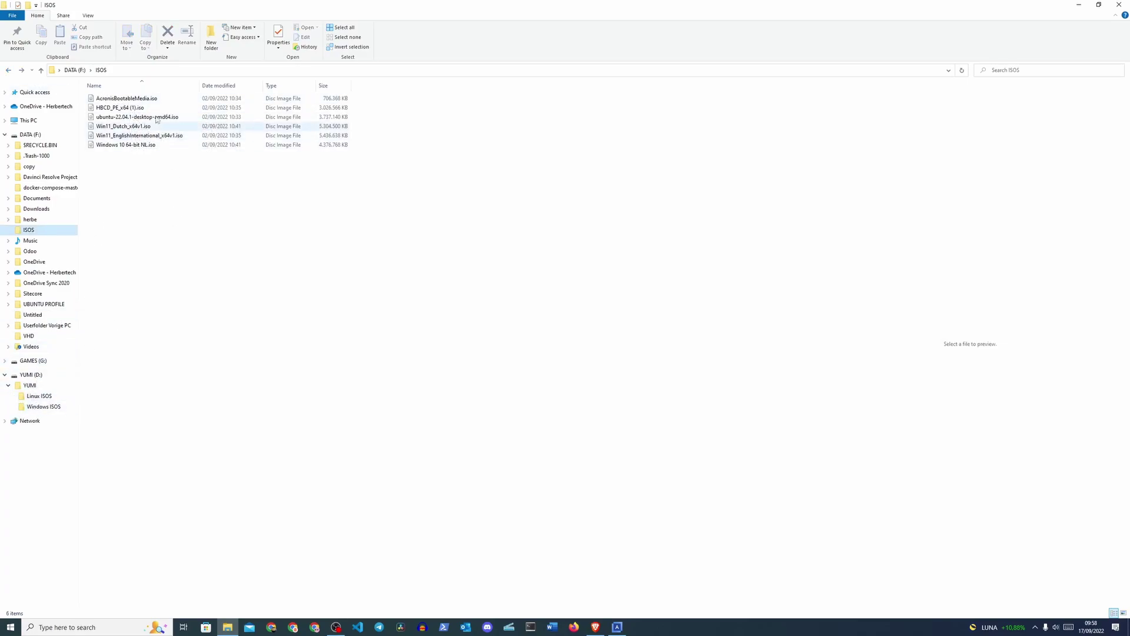
drag(135, 117, 53, 402)
drag(680, 104, 652, 97)
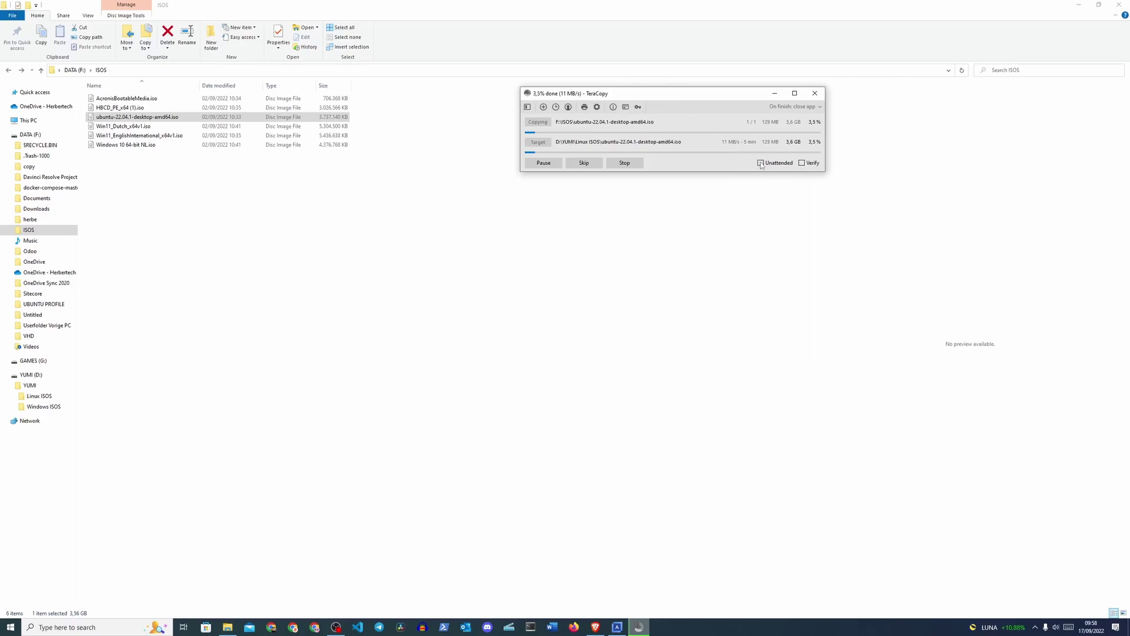
Step: Toggle TeraCopy's existing-file conflict options and reposition its progress window
click(761, 163)
click(760, 163)
click(761, 164)
click(761, 163)
drag(641, 96, 675, 104)
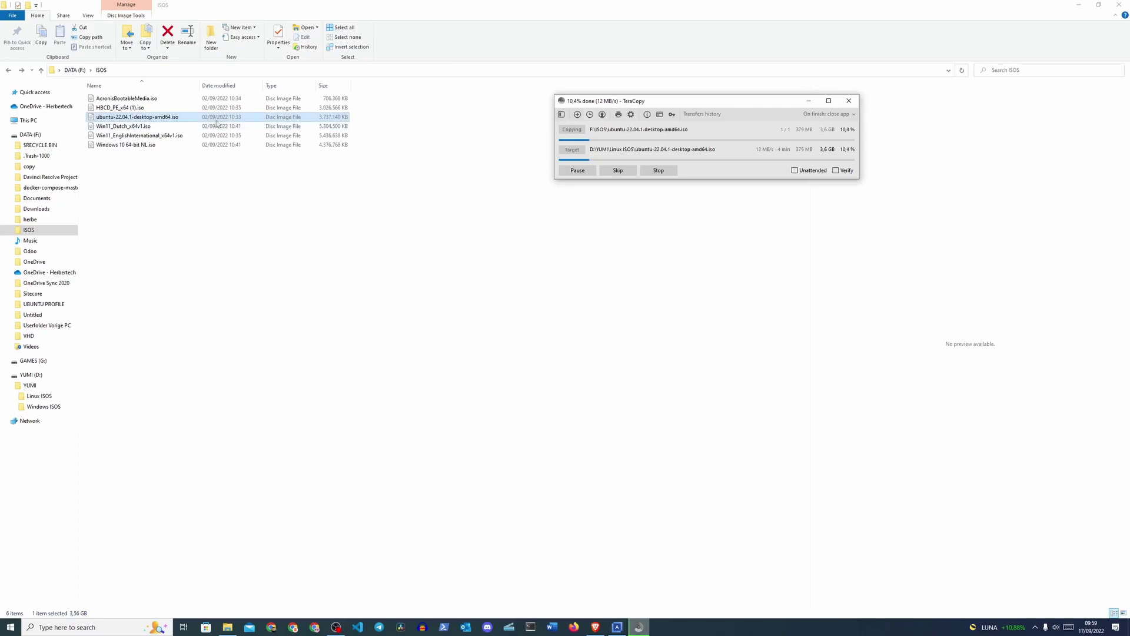
Step: Copy the Win11 English International ISO into YUMI's Windows ISOS folder
click(139, 136)
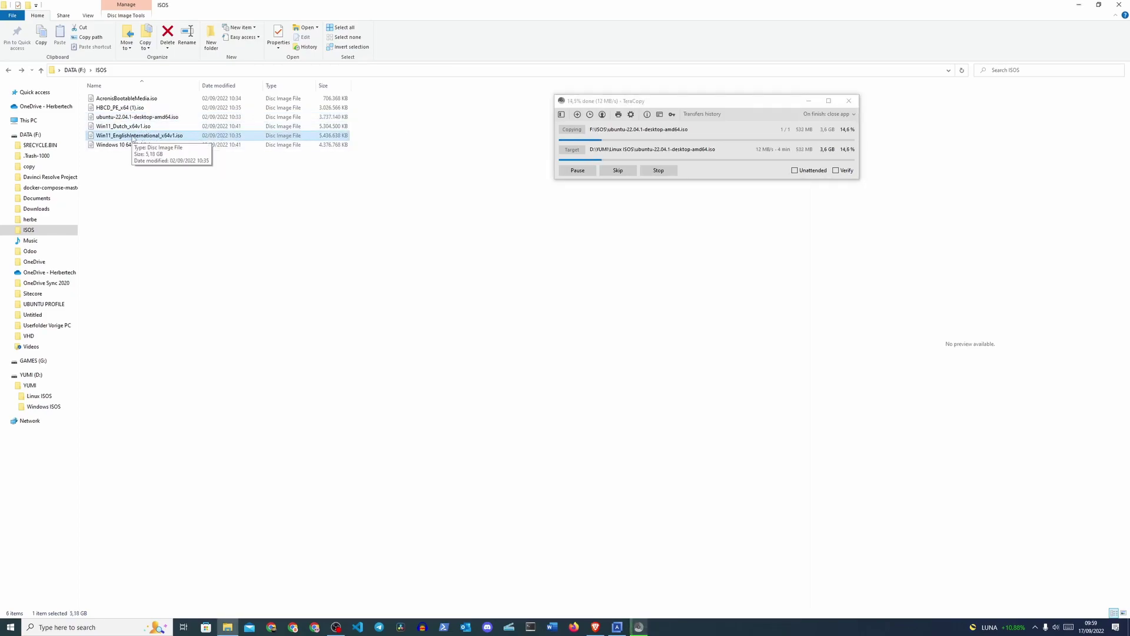
drag(133, 139, 52, 408)
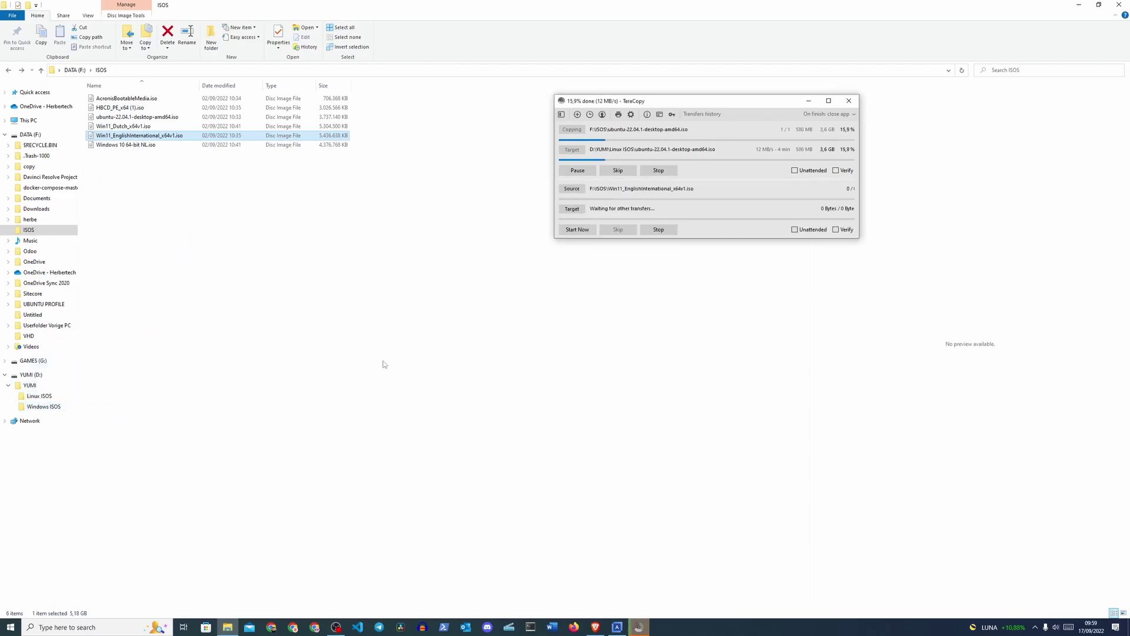
drag(662, 102, 575, 125)
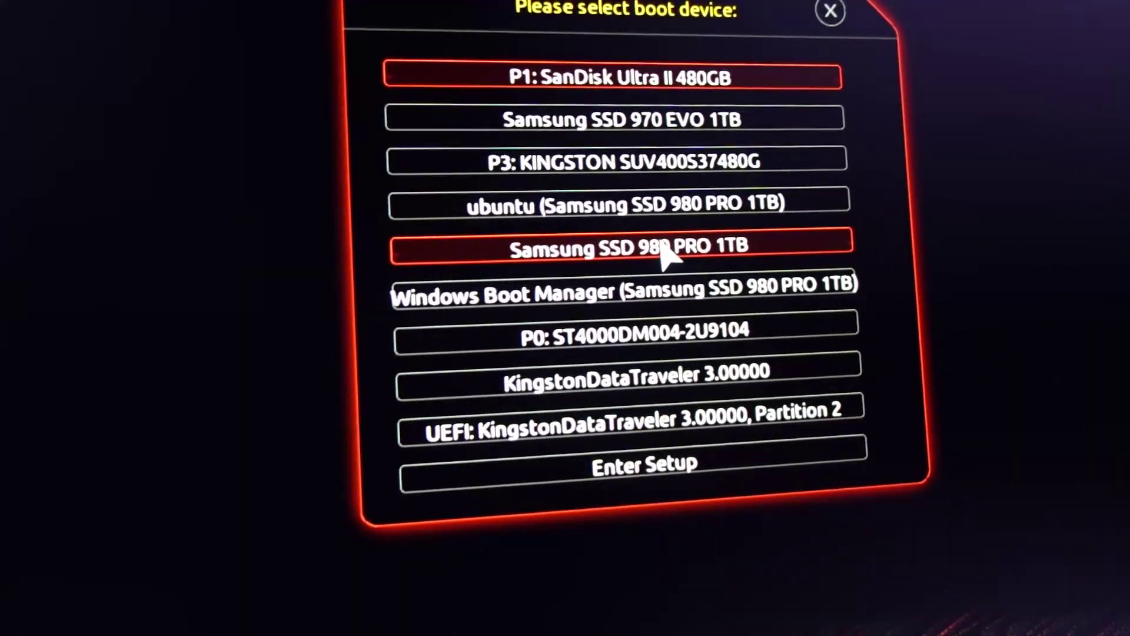
Step: Boot from 'UEFI: KingstonDataTraveler 3.00000, Partition 2' in the boot device menu
key(Down)
key(Down)
key(Down)
key(Down)
key(Down)
key(Down)
key(Down)
key(Down)
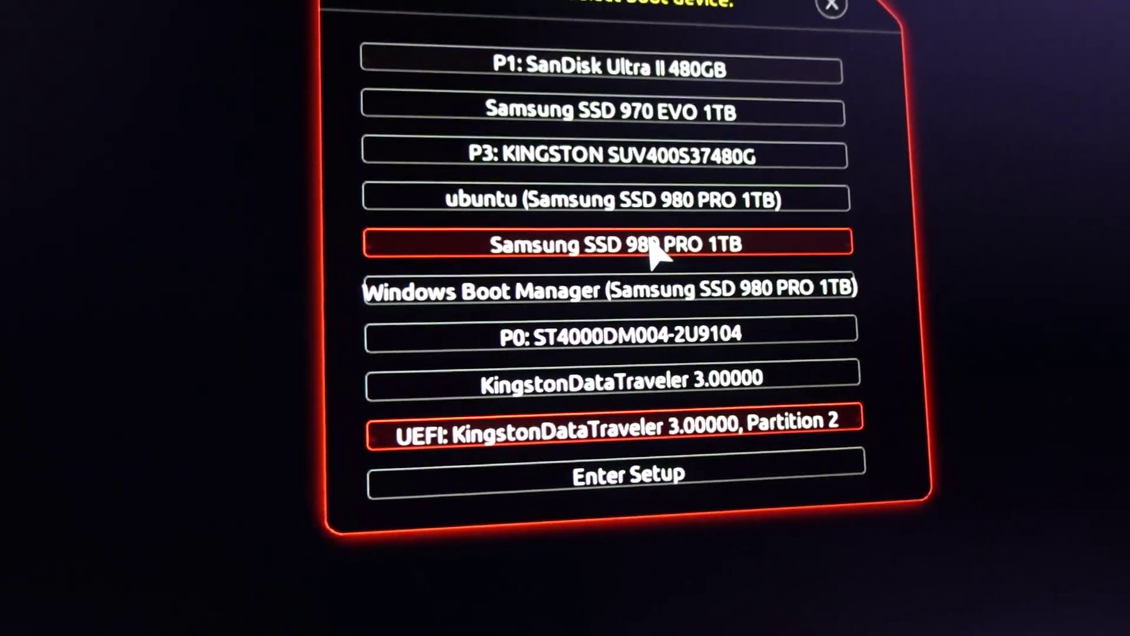
key(Return)
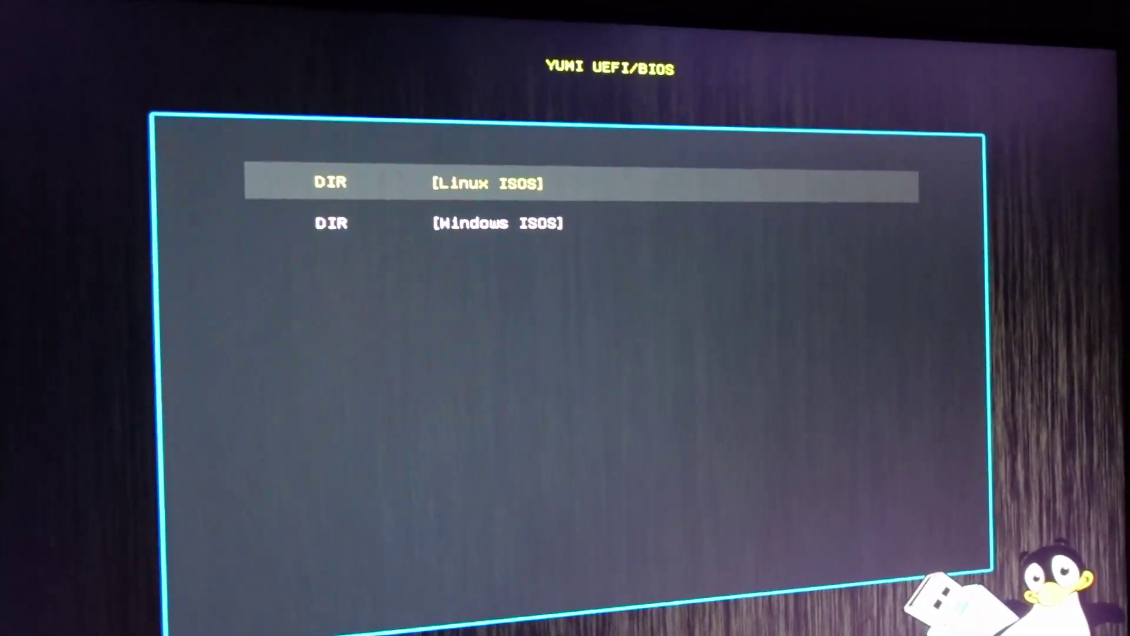
Step: Open Linux ISOS to check the ubuntu-22.04.1-desktop-amd64.iso, then return to the top level
key(Down)
key(Up)
key(Return)
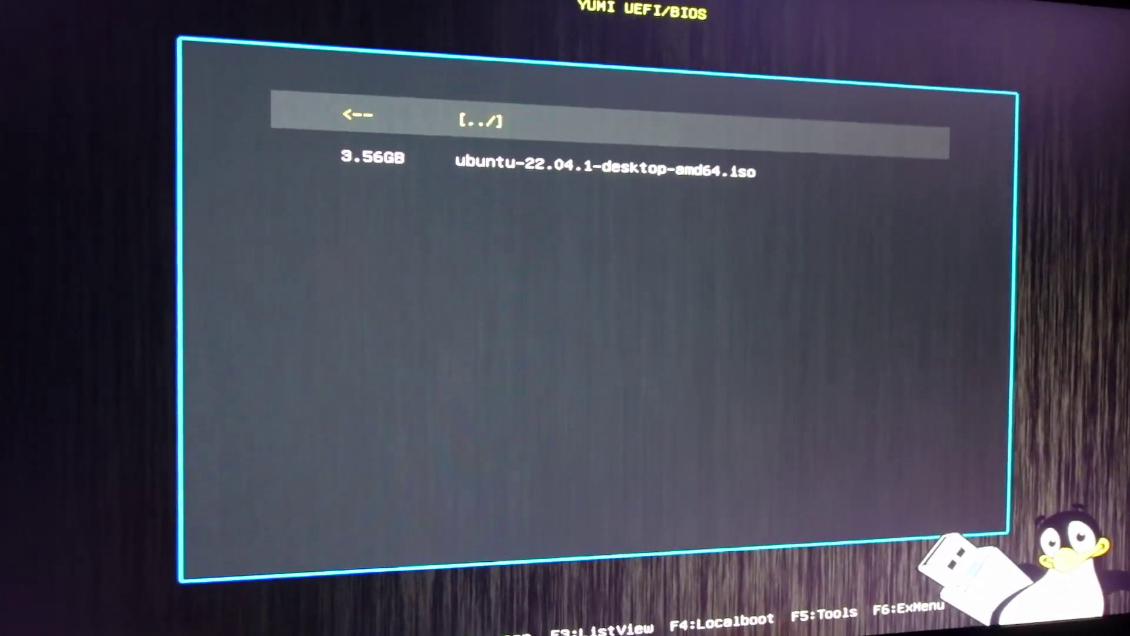
key(Down)
key(Up)
key(Return)
Step: Open Windows ISOS to check the Win11_EnglishInternational_x64v1.iso entry
key(Down)
key(Return)
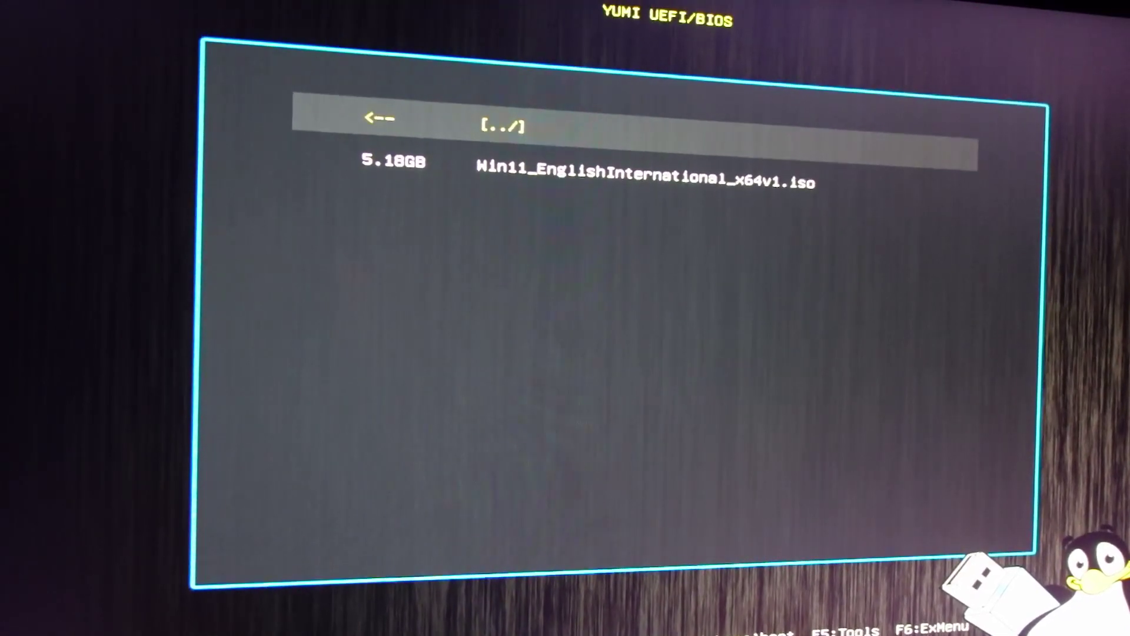
key(Return)
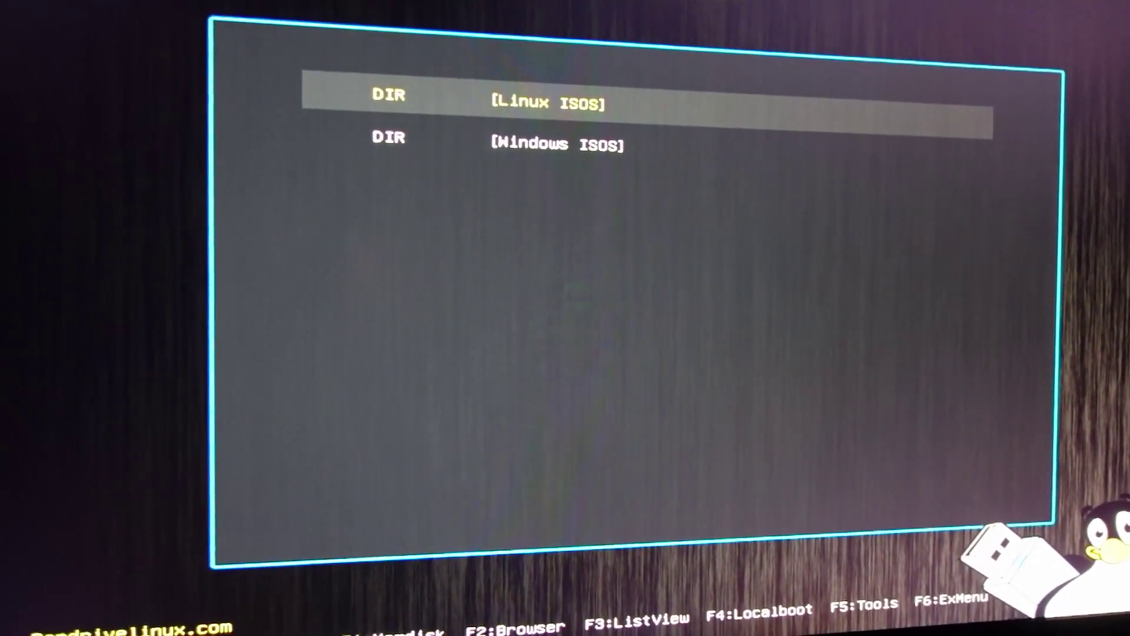